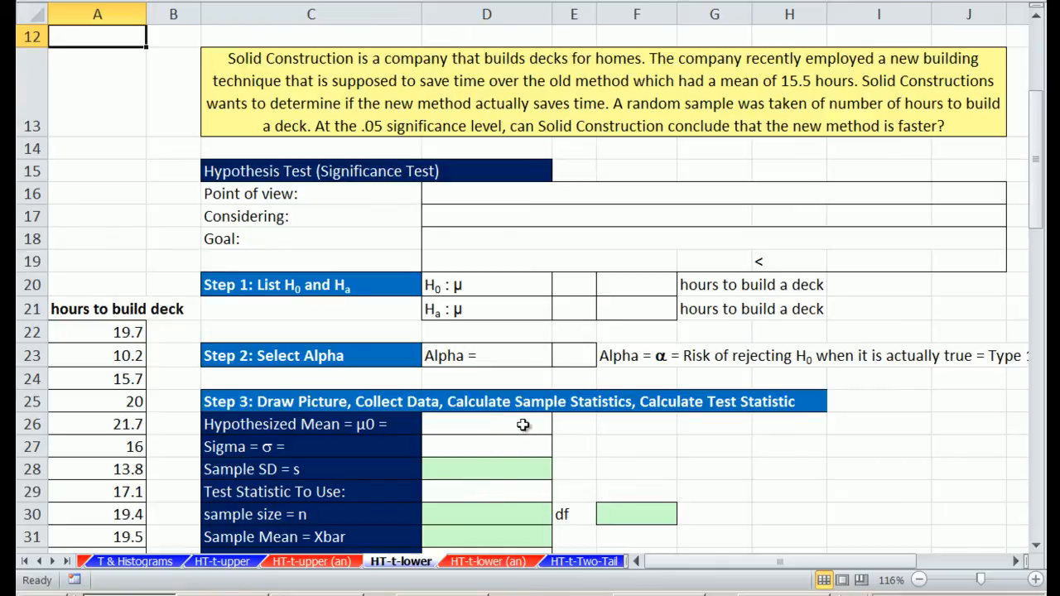
Clear the "<" from cell H19 and correct "Solid Constructions" to "Solid Construction" in the problem description
{"action": "left_click", "coordinate": [786, 263]}
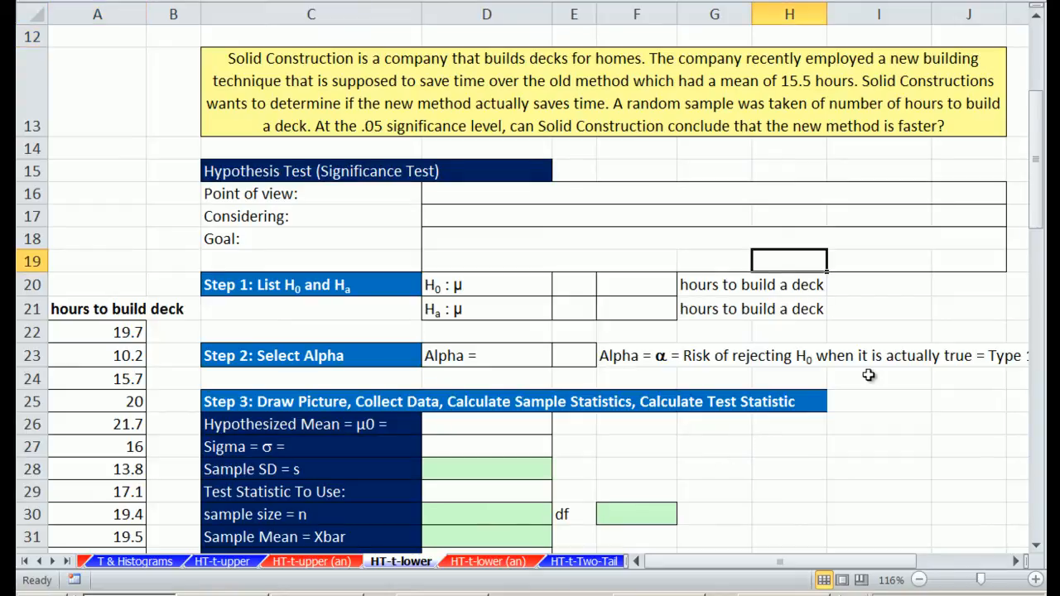
{"action": "left_click", "coordinate": [787, 447]}
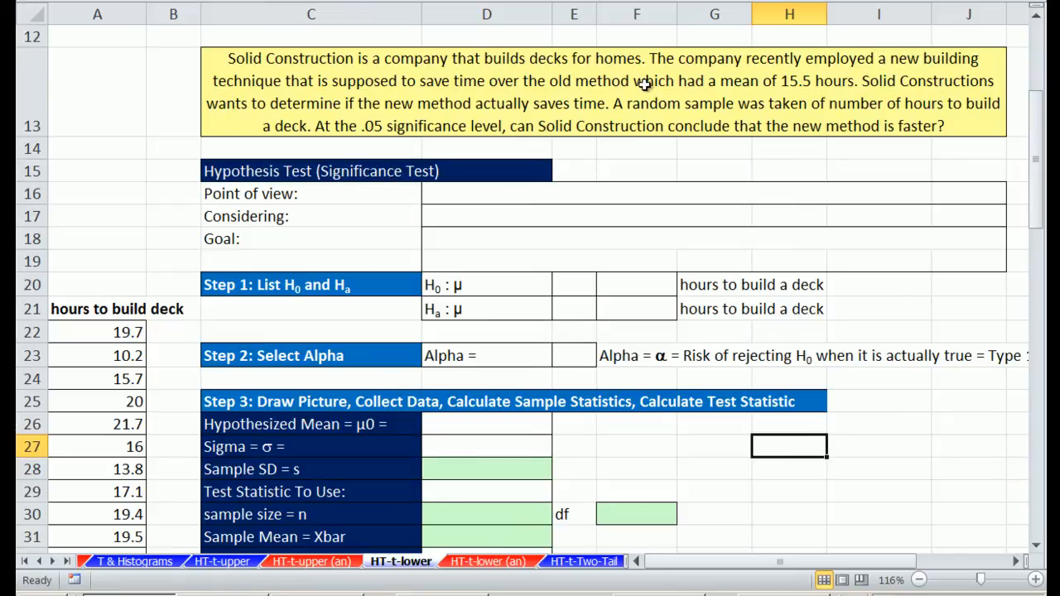
{"action": "double_click", "coordinate": [241, 85]}
{"action": "left_click_drag", "start_coordinate": [989, 104], "coordinate": [1000, 106]}
{"action": "key", "text": "BackSpace"}
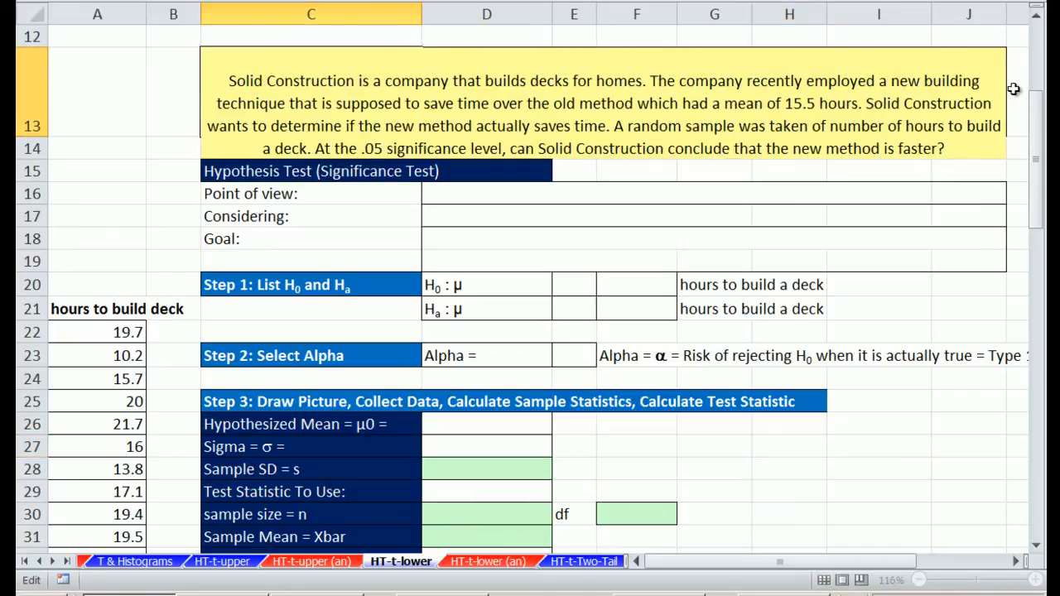
{"action": "key", "text": "Return"}
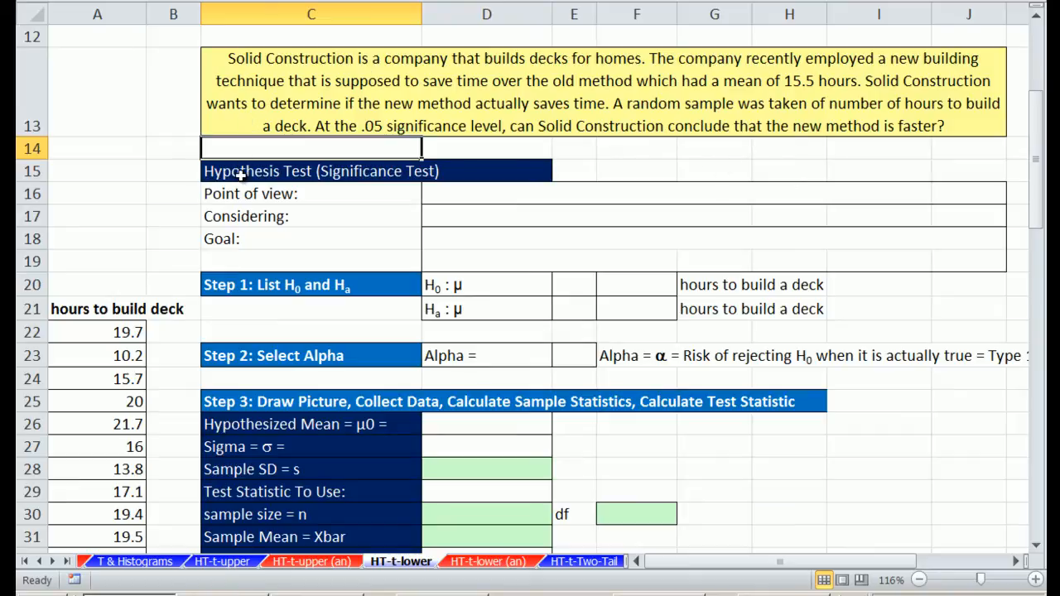
Enter "." in cells B16 through B19 to reveal the point of view, considering and goal texts
{"action": "left_click", "coordinate": [179, 194]}
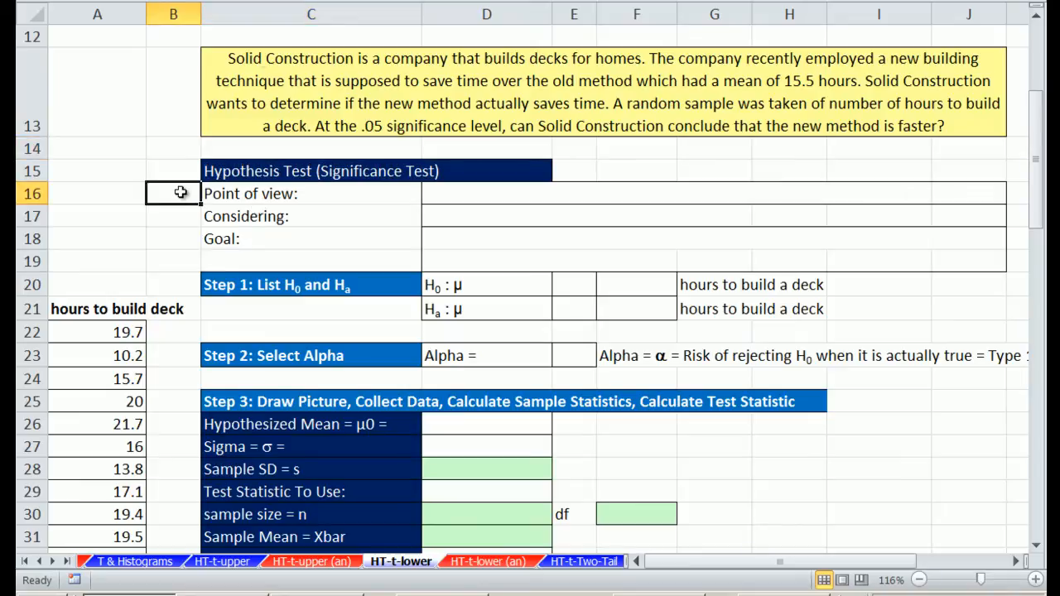
{"action": "type", "text": "."}
{"action": "key", "text": "Return"}
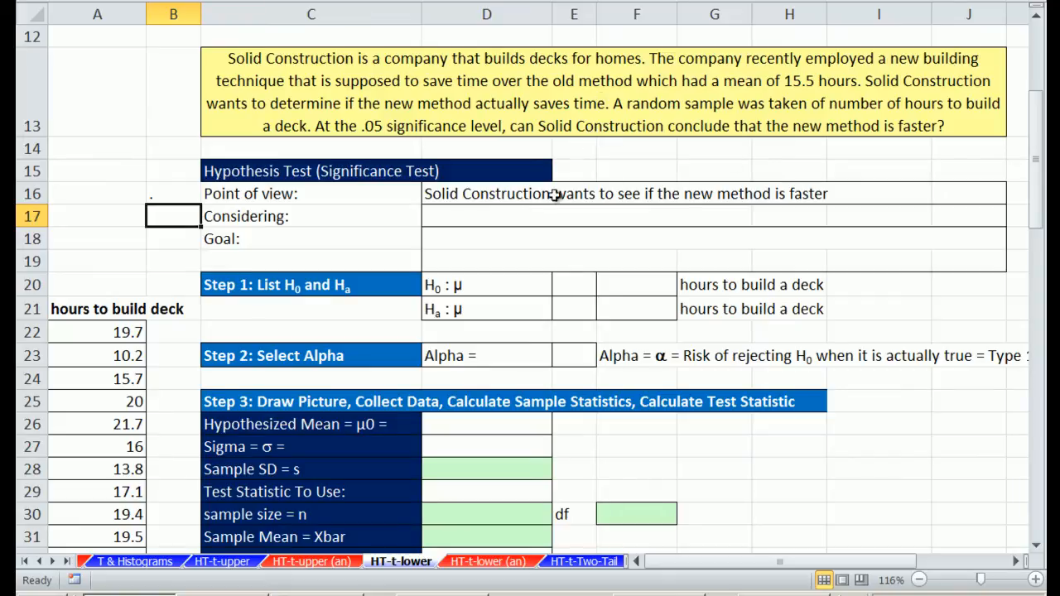
{"action": "type", "text": "."}
{"action": "key", "text": "Return"}
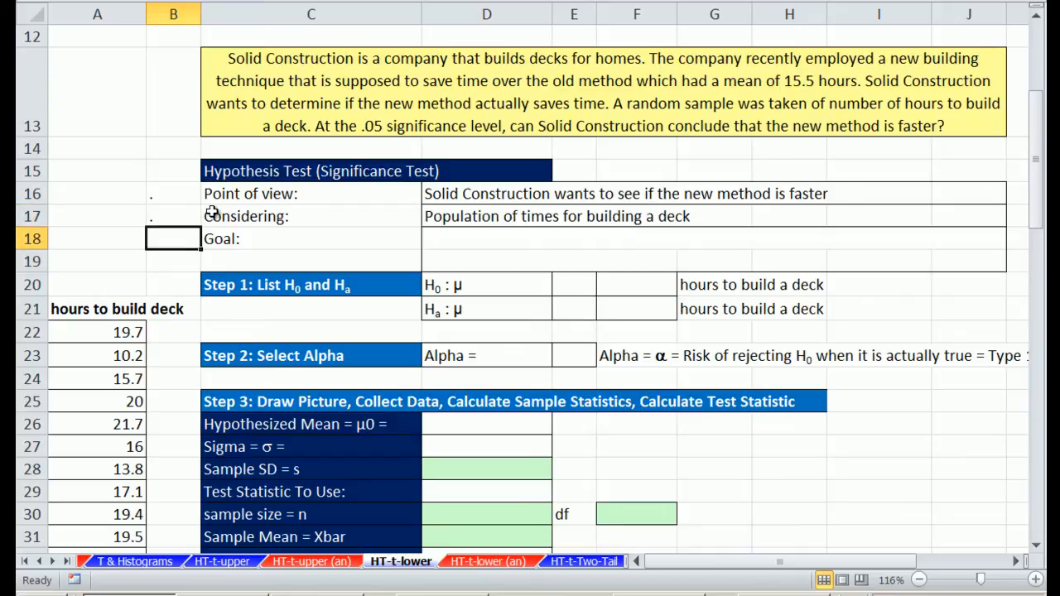
{"action": "type", "text": "."}
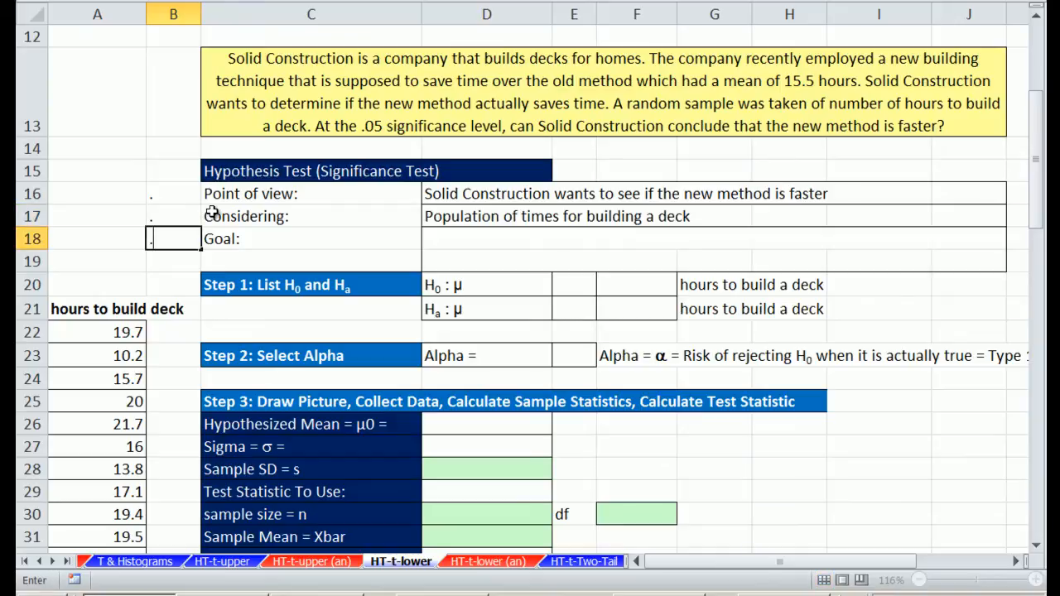
{"action": "key", "text": "Return"}
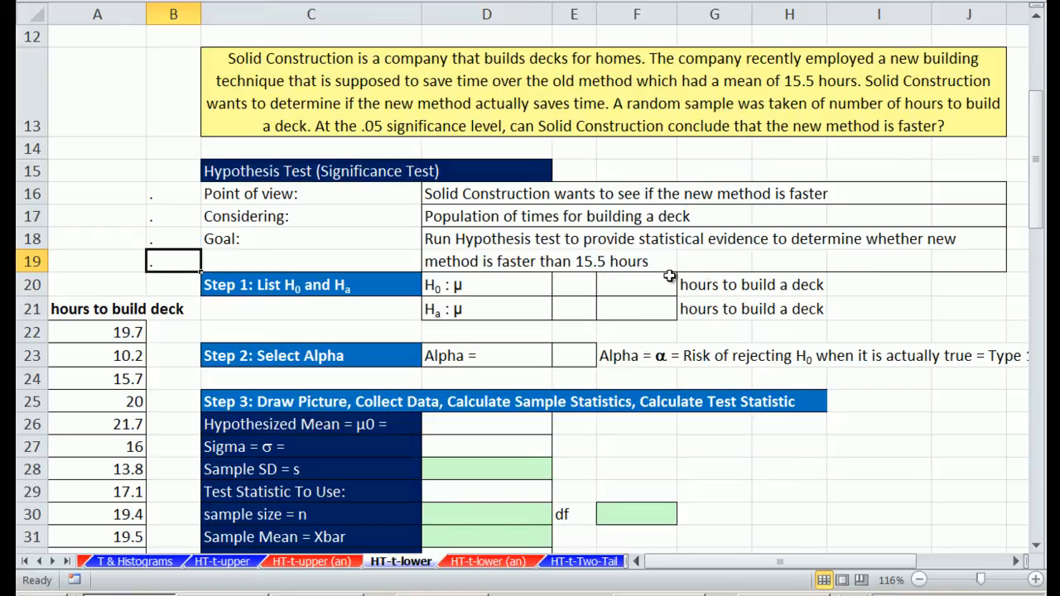
Enter "<" in cell H19 beside the goal and as the alternative hypothesis operator in E21
{"action": "left_click", "coordinate": [764, 263]}
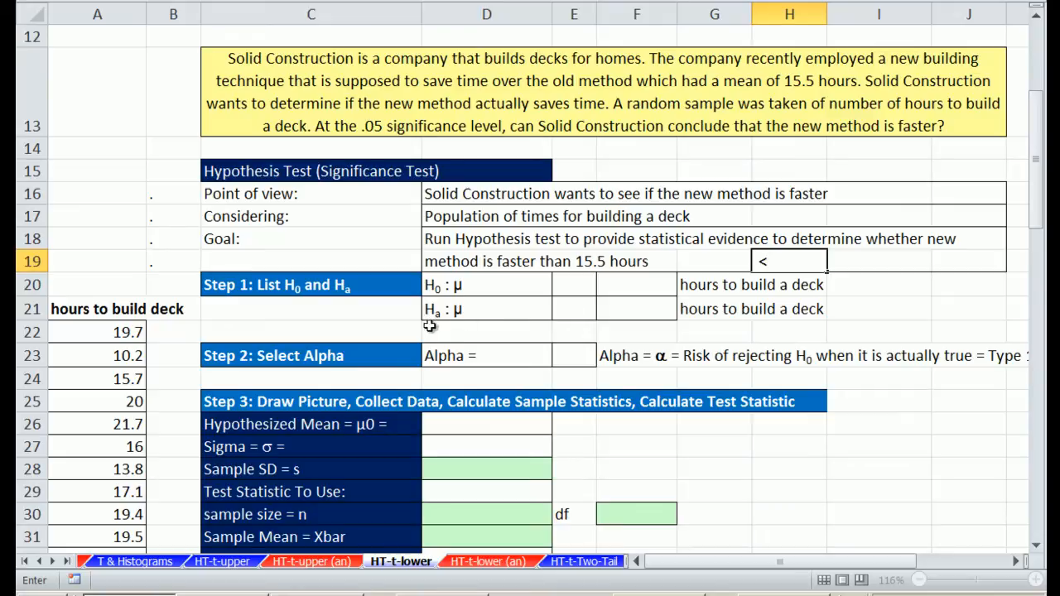
{"action": "left_click", "coordinate": [566, 320]}
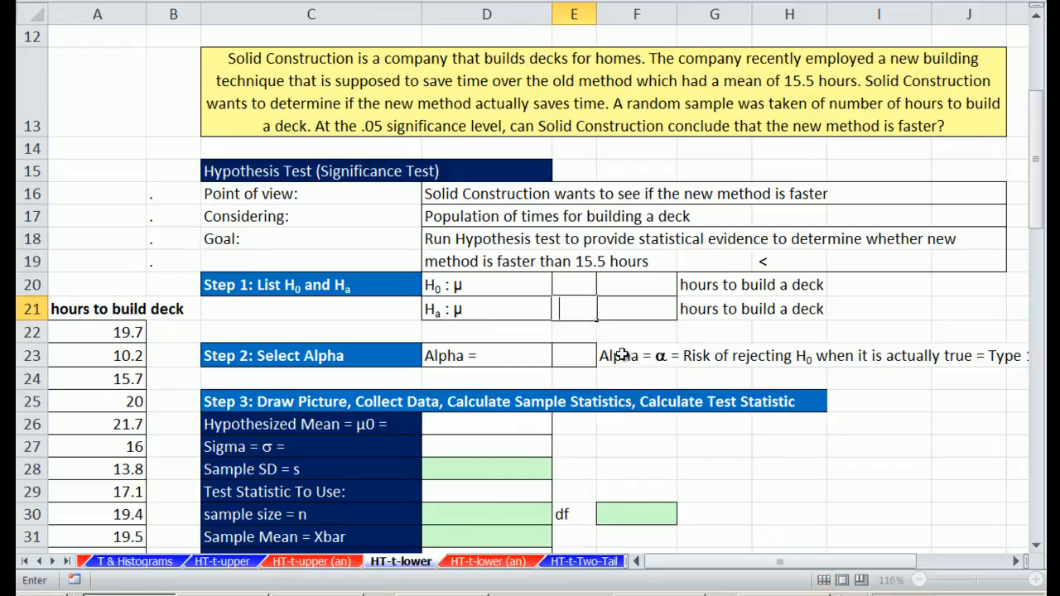
{"action": "type", "text": "<"}
{"action": "key", "text": "Tab"}
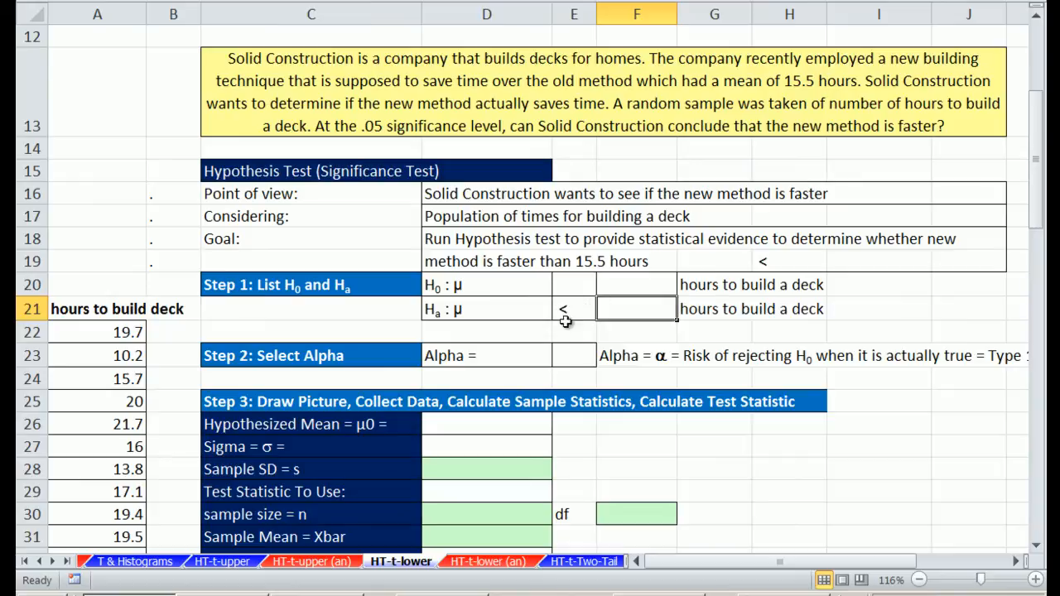
Set the null hypothesis operator in cell E20 to ">="
{"action": "left_click", "coordinate": [579, 288]}
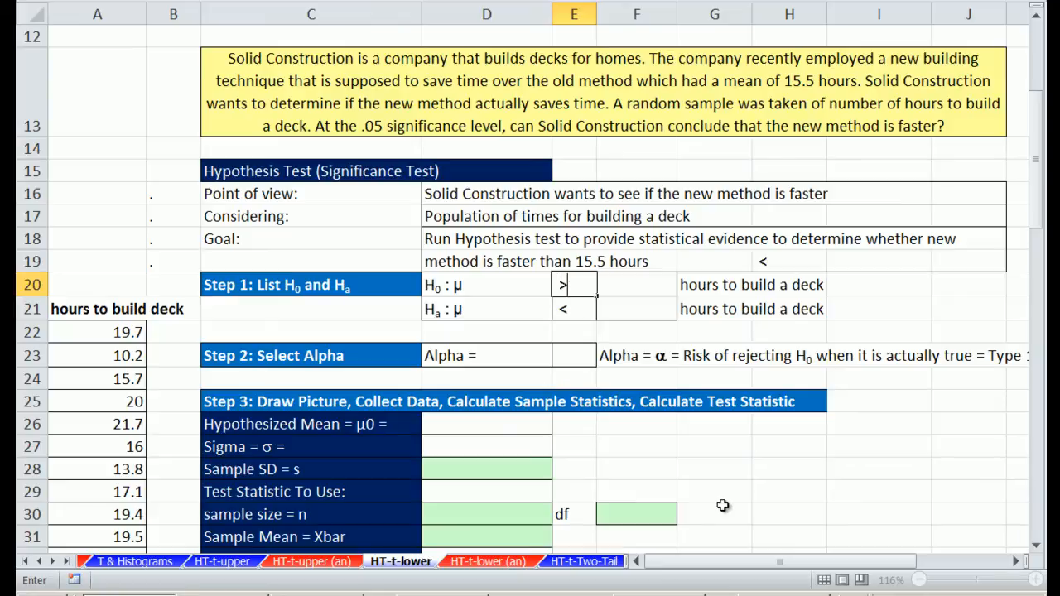
{"action": "type", "text": ">="}
{"action": "key", "text": "Tab"}
Enter 15.5 as the hypothesized mean in cell D26
{"action": "left_click", "coordinate": [516, 431]}
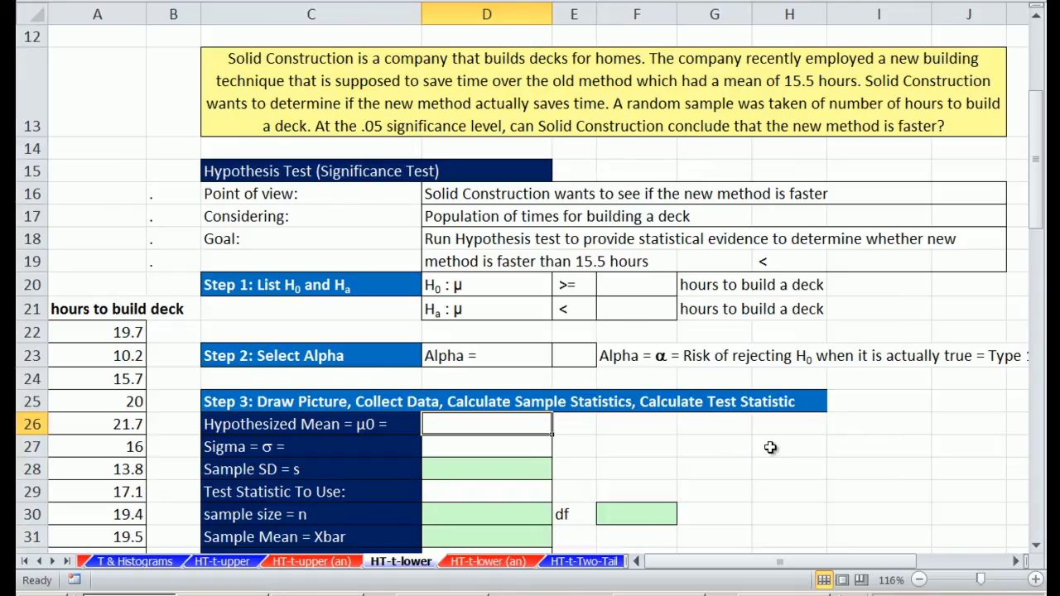
{"action": "type", "text": "15.5"}
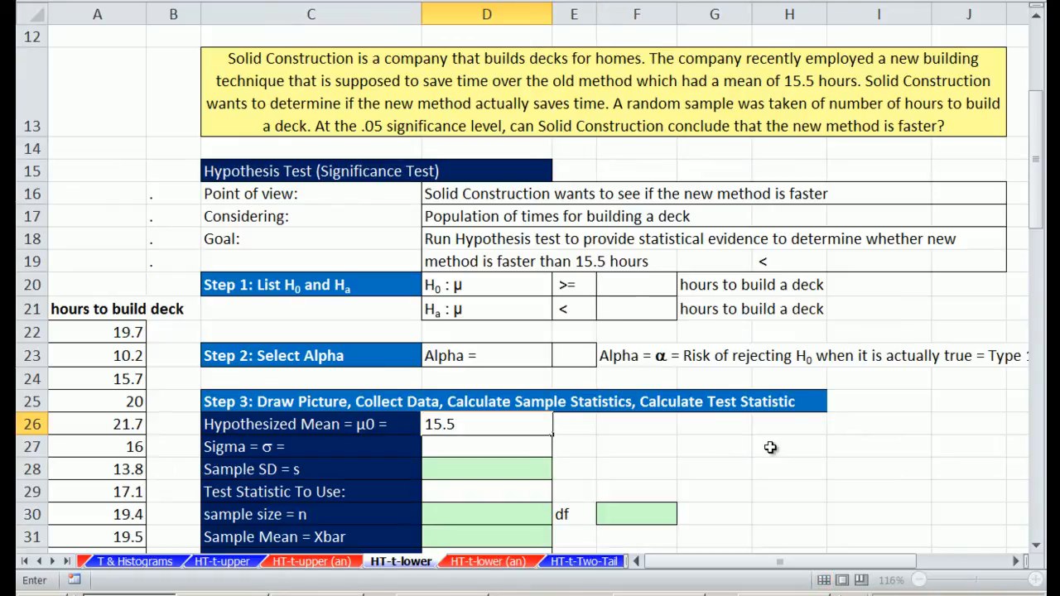
{"action": "key", "text": "Tab"}
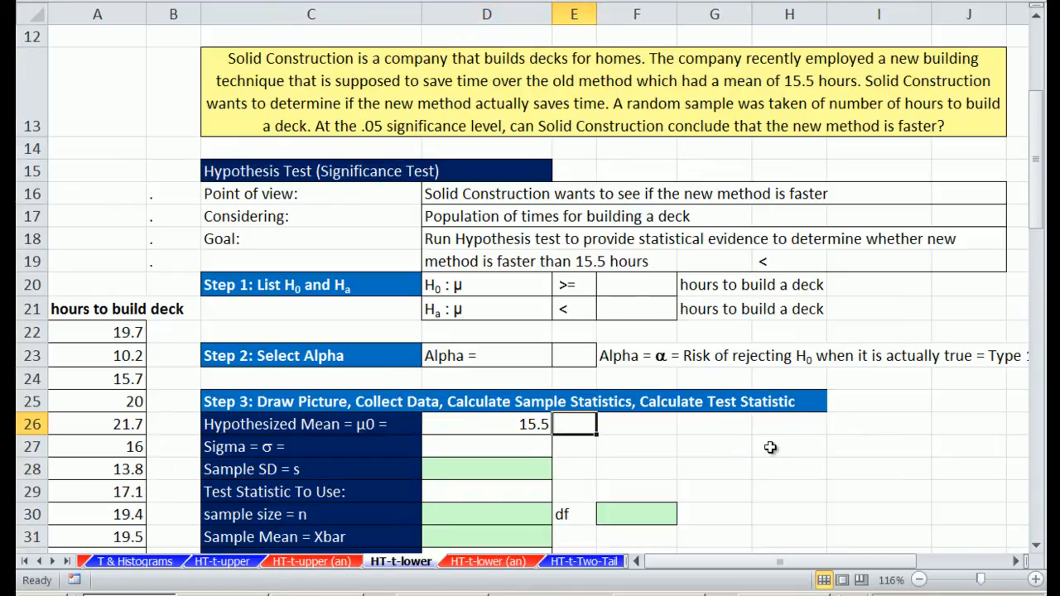
Fill both hypothesis values in F20:F21 with an absolute reference to the hypothesized mean, =$D$26
{"action": "left_click_drag", "start_coordinate": [634, 282], "coordinate": [645, 303]}
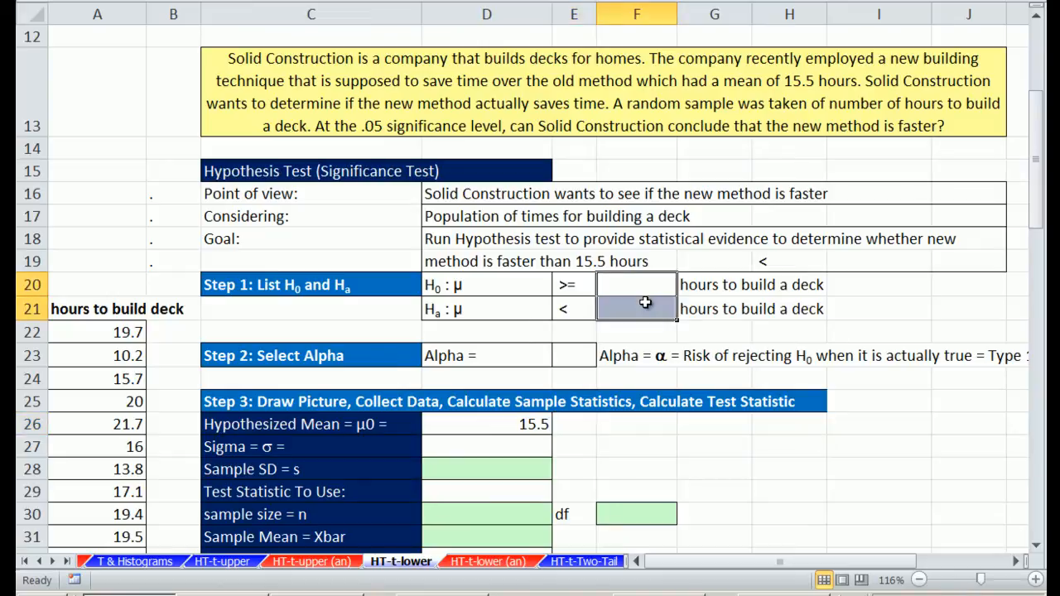
{"action": "type", "text": "="}
{"action": "left_click", "coordinate": [534, 424]}
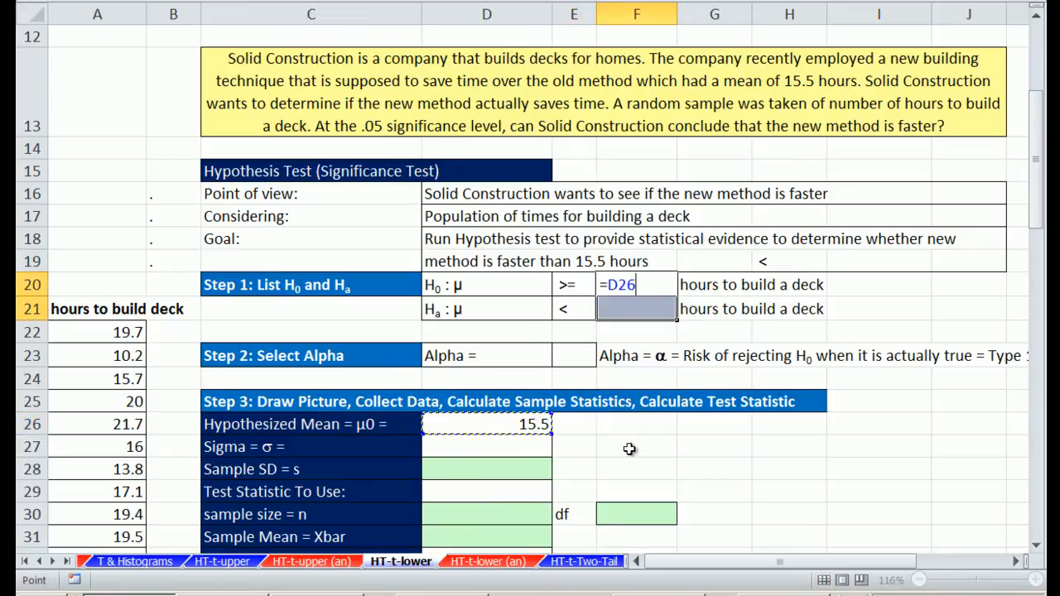
{"action": "key", "text": "F4"}
{"action": "key", "text": "ctrl+Return"}
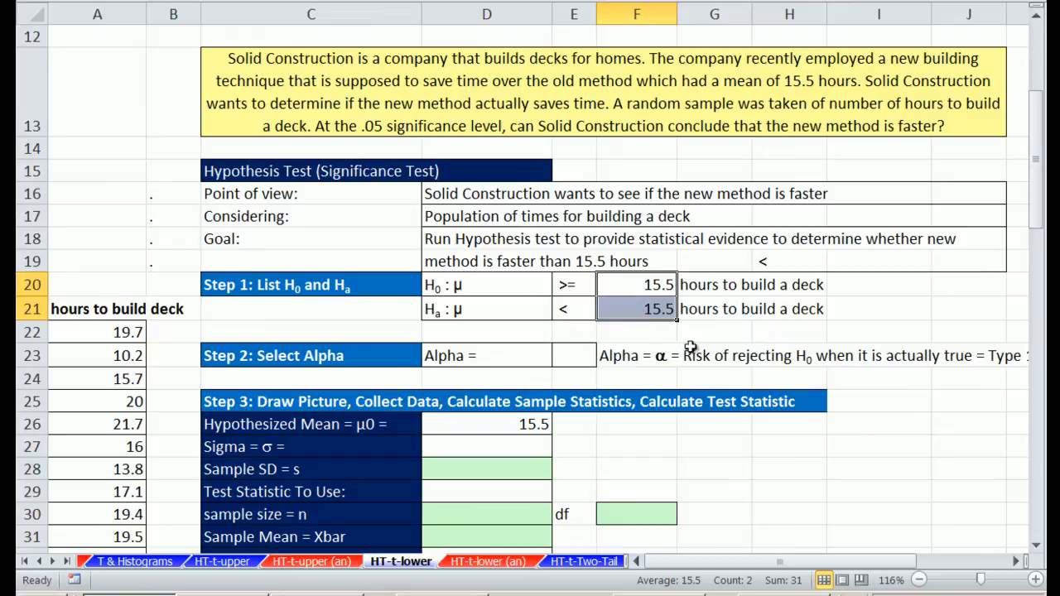
Set the alpha value in cell E23 to .05
{"action": "left_click", "coordinate": [576, 358]}
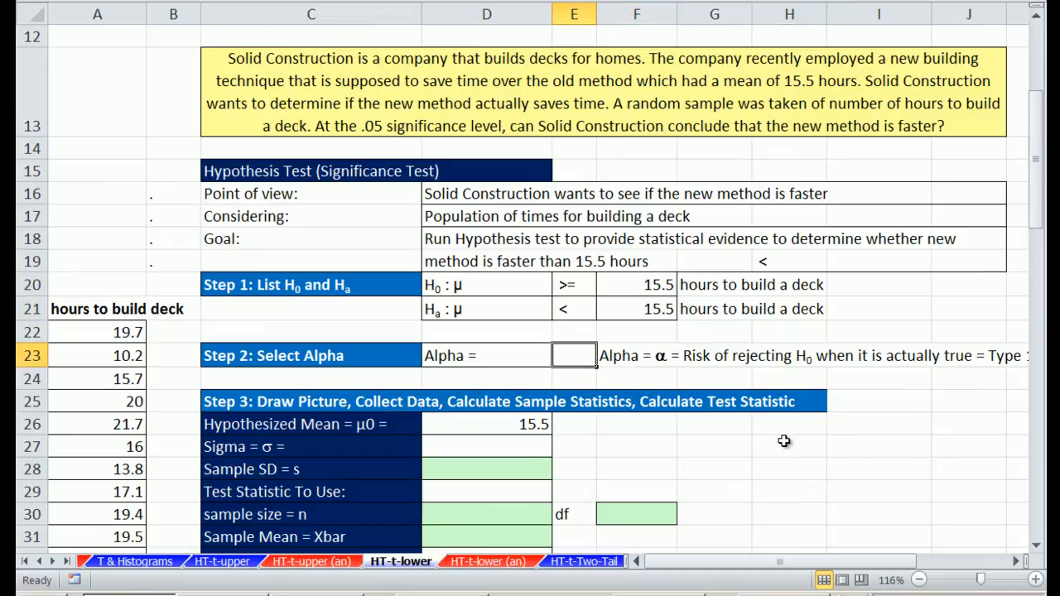
{"action": "type", "text": "."}
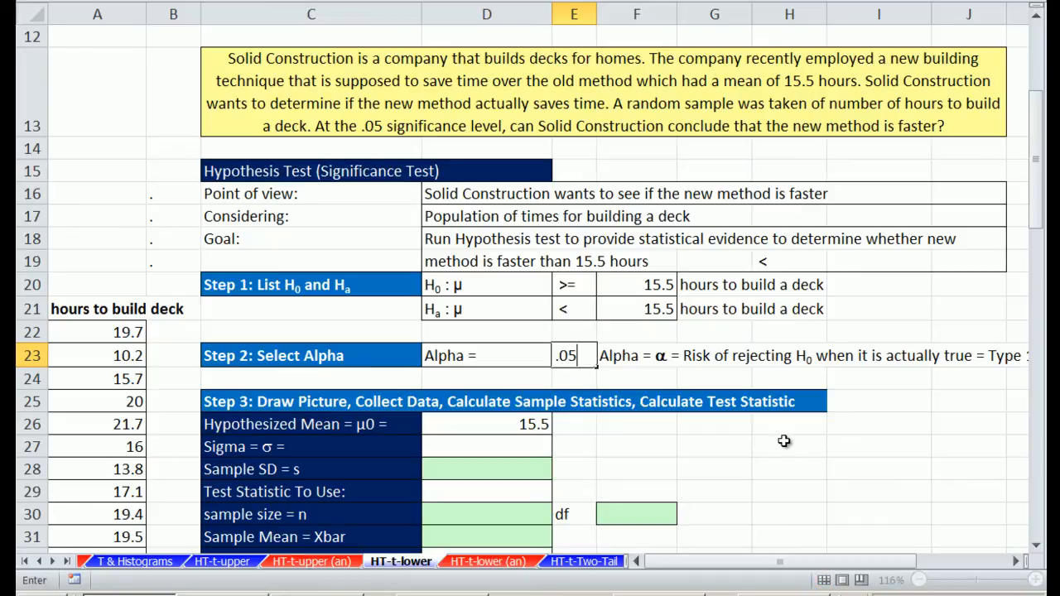
{"action": "type", "text": "05"}
{"action": "key", "text": "Return"}
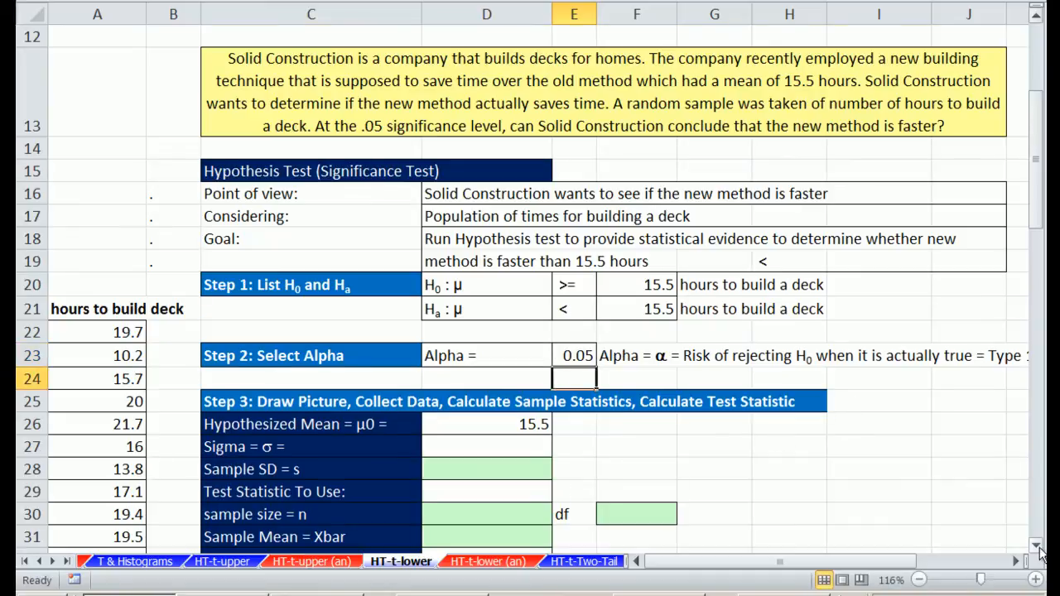
Enter NA for sigma in cell D27 and t as the test statistic to use in D29
{"action": "scroll", "coordinate": [1041, 553], "scroll_direction": "down", "scroll_amount": 5}
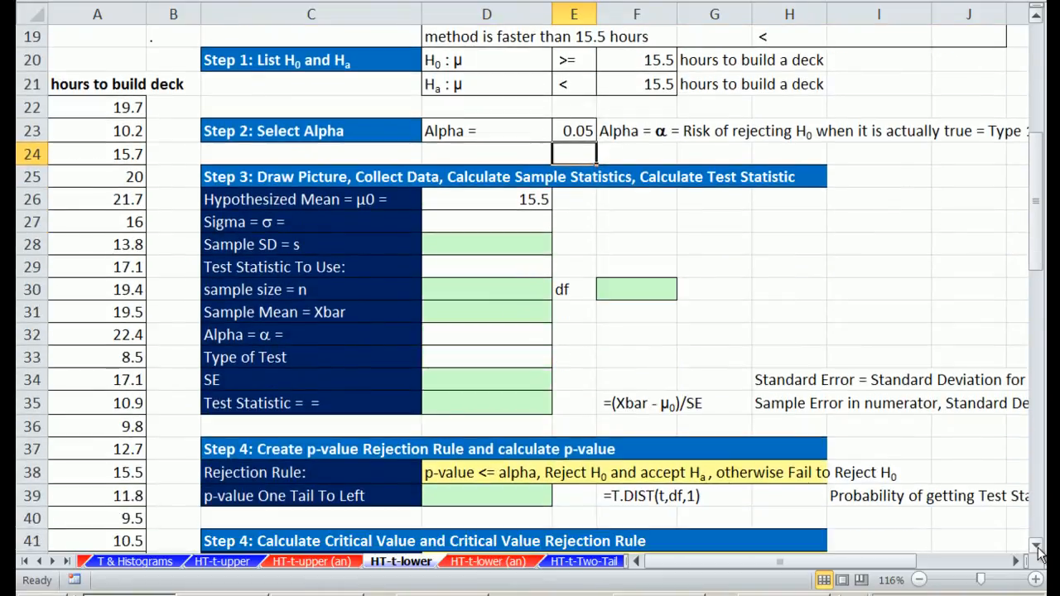
{"action": "scroll", "coordinate": [1039, 115], "scroll_direction": "down", "scroll_amount": 1}
{"action": "left_click", "coordinate": [485, 202]}
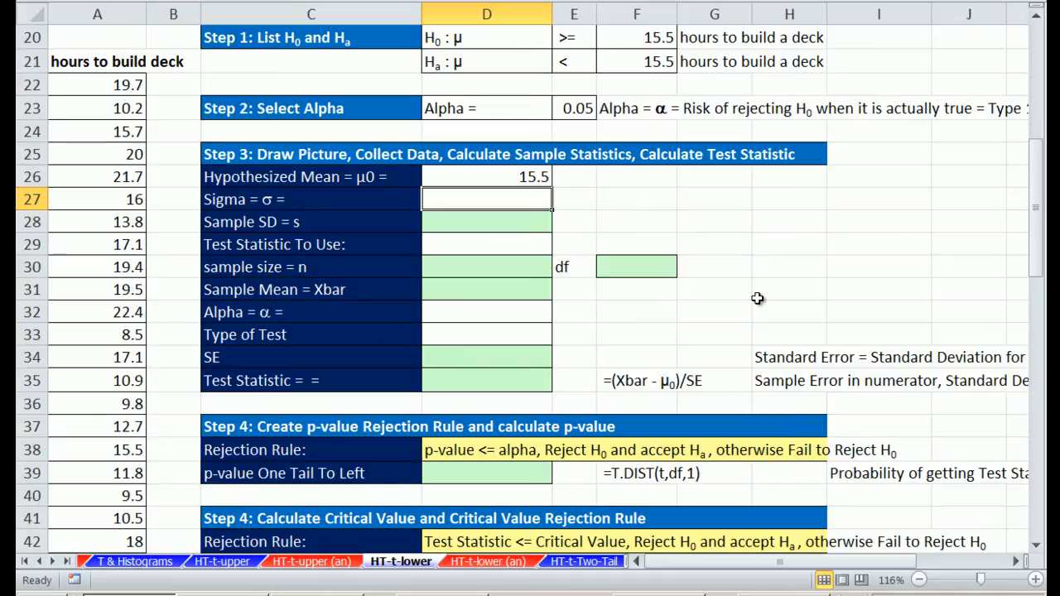
{"action": "type", "text": "NA"}
{"action": "key", "text": "Return"}
{"action": "key", "text": "Return"}
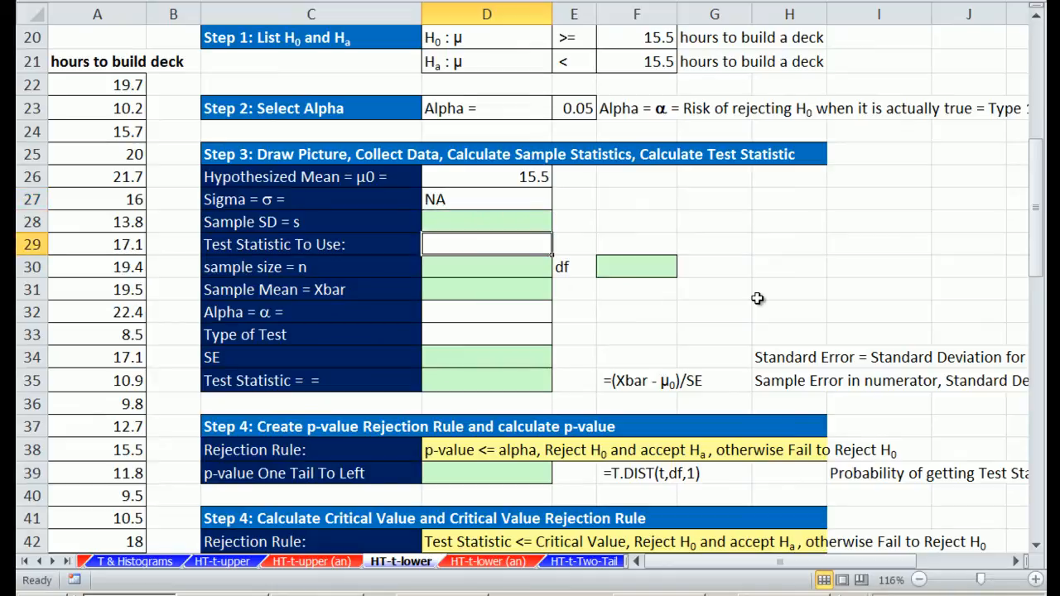
{"action": "type", "text": "T"}
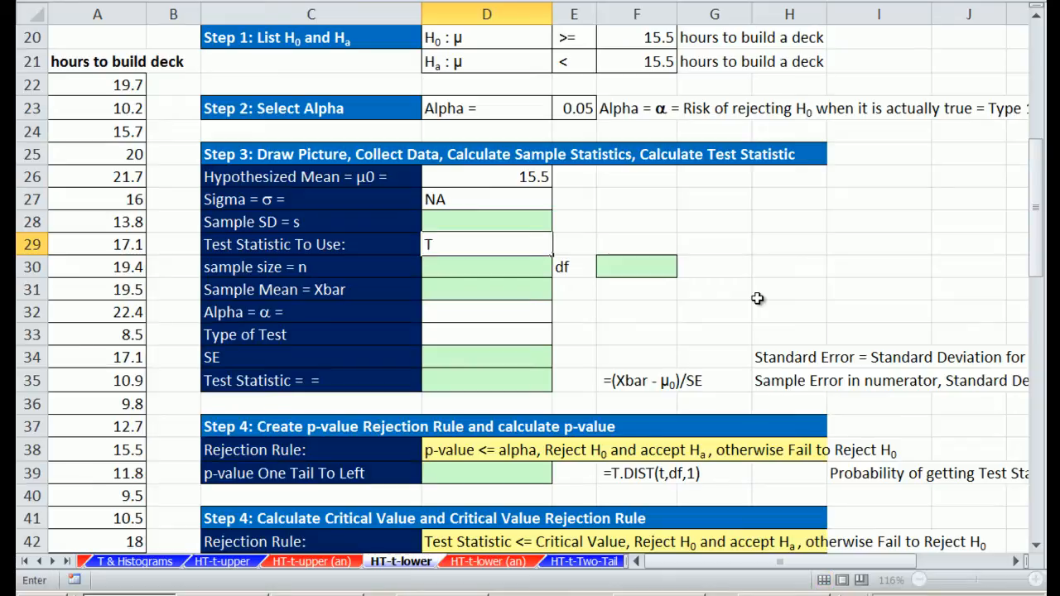
{"action": "key", "text": "ctrl+Return"}
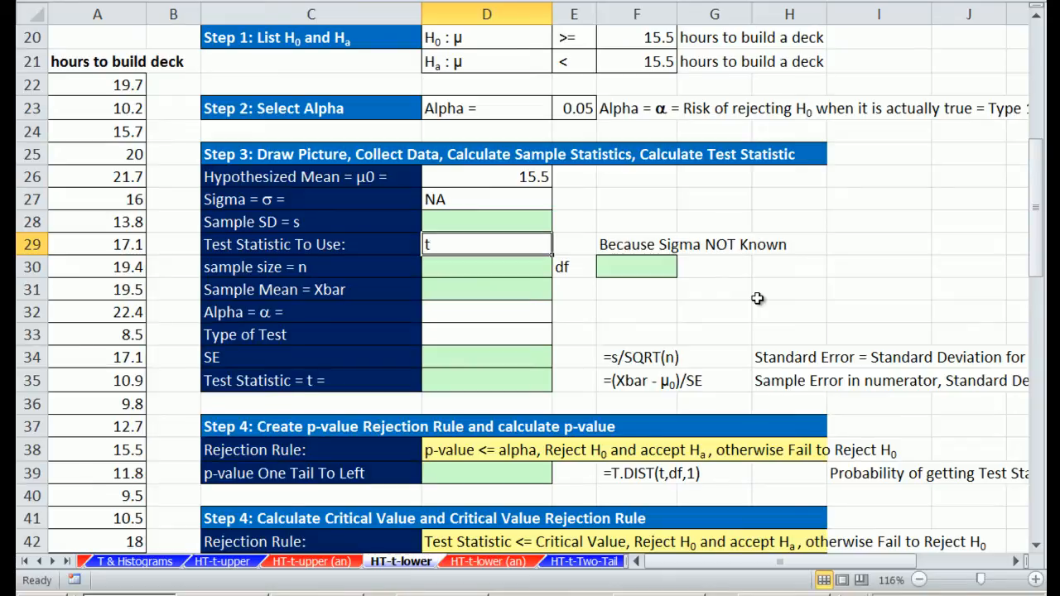
Calculate the sample standard deviation in cell D28 with STDEV.S over the hours data in A22:A71
{"action": "left_click", "coordinate": [536, 222]}
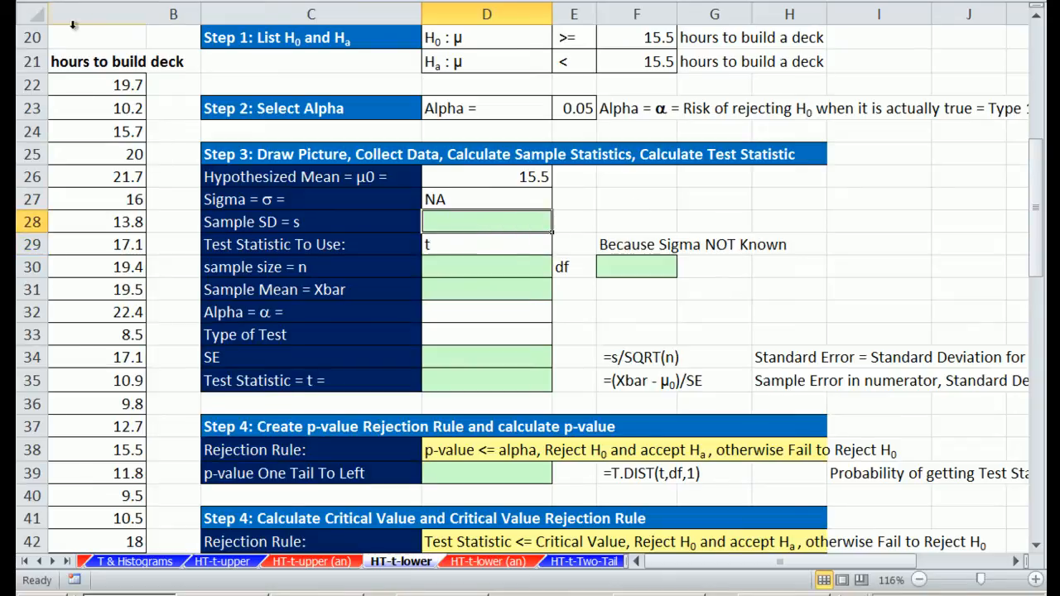
{"action": "type", "text": "=s"}
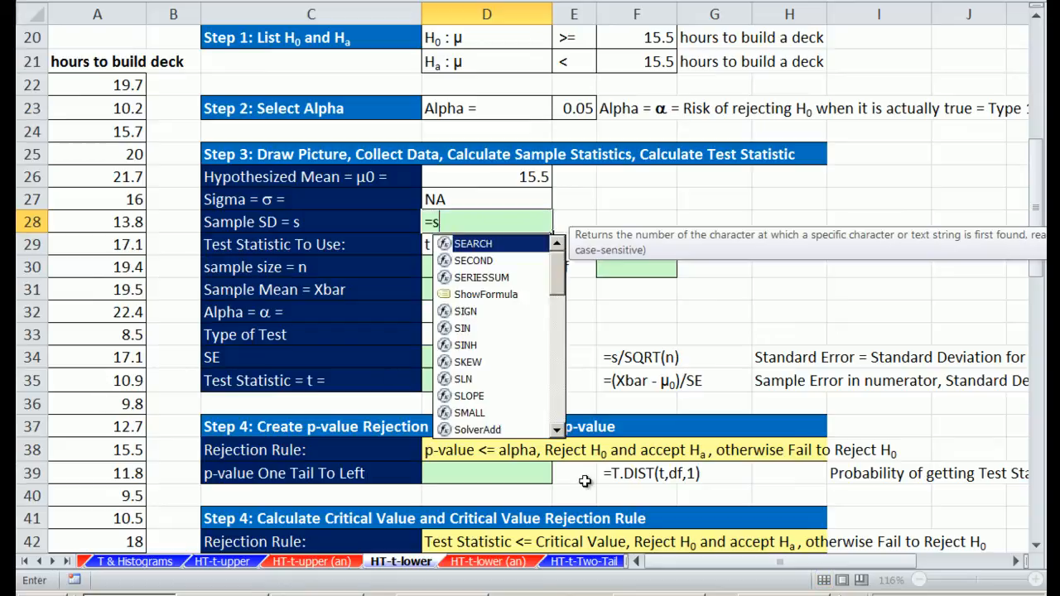
{"action": "type", "text": "tdev.s"}
{"action": "key", "text": "Tab"}
{"action": "left_click", "coordinate": [119, 85]}
{"action": "key", "text": "ctrl+shift+Down"}
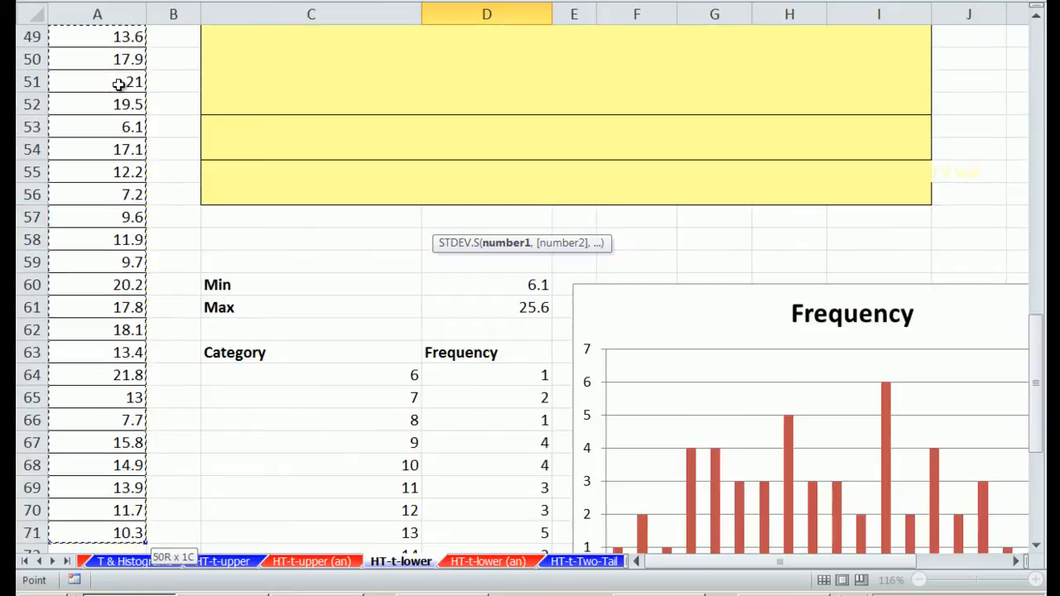
{"action": "key", "text": "Return"}
{"action": "scroll", "coordinate": [327, 156], "scroll_direction": "up", "scroll_amount": 2}
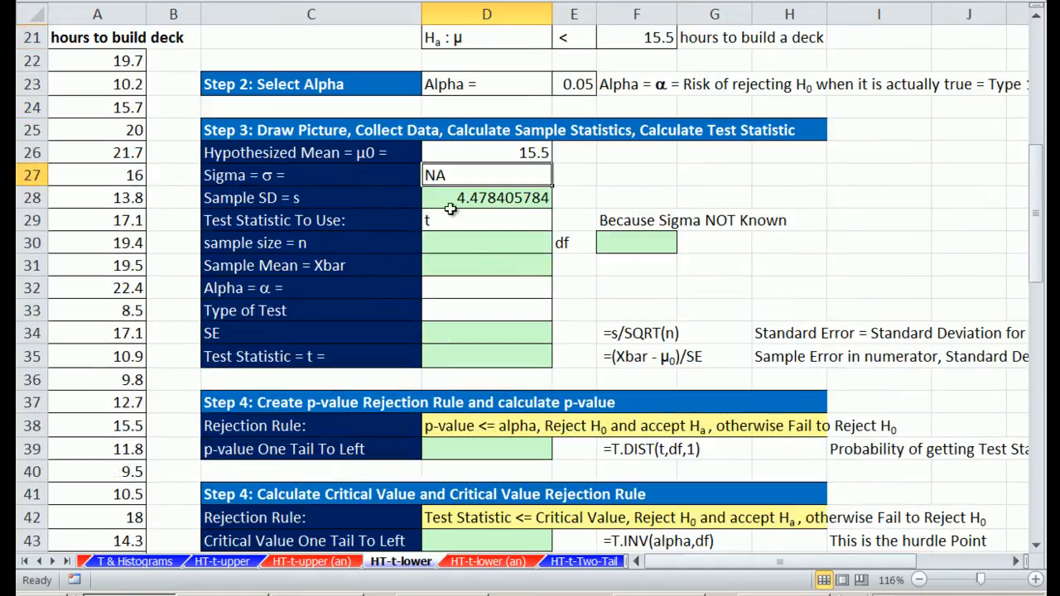
{"action": "left_click", "coordinate": [490, 204]}
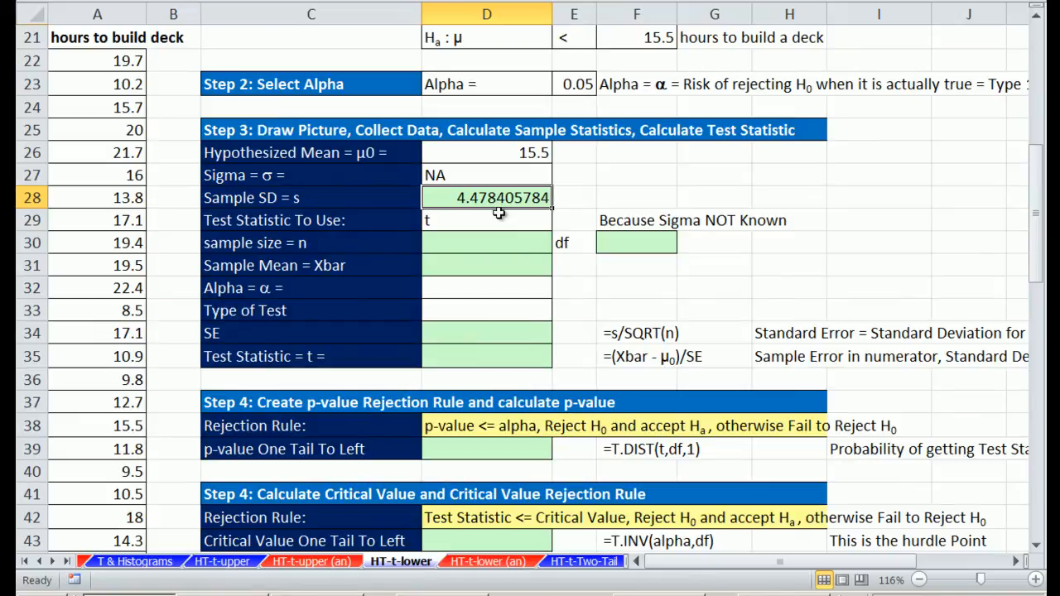
Calculate the sample size in cell D30 with COUNT over the hours data in A22:A71
{"action": "left_click", "coordinate": [498, 242]}
{"action": "type", "text": "=coun"}
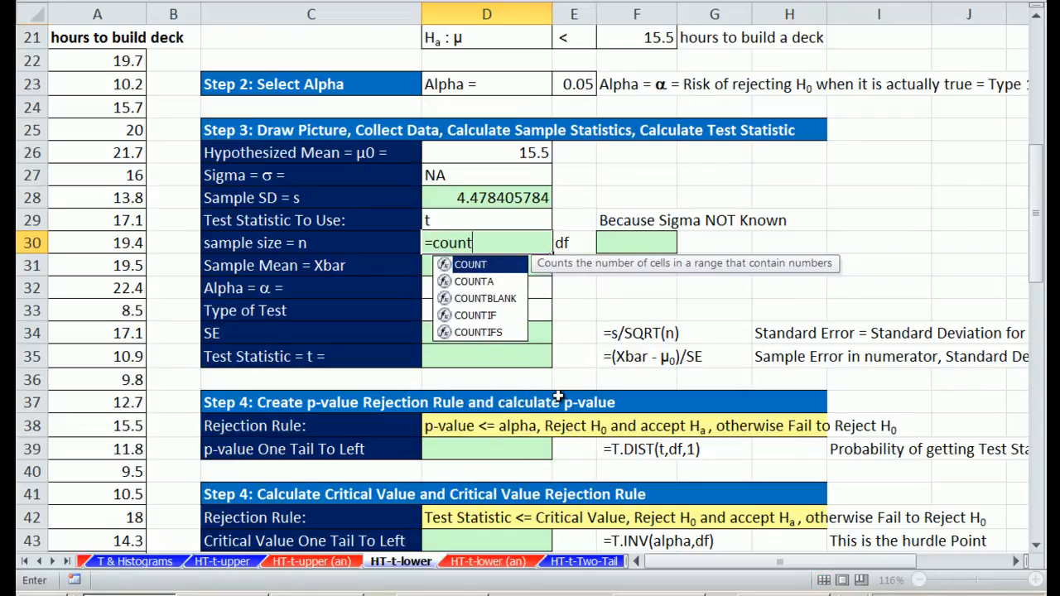
{"action": "type", "text": "t"}
{"action": "key", "text": "Tab"}
{"action": "left_click", "coordinate": [122, 61]}
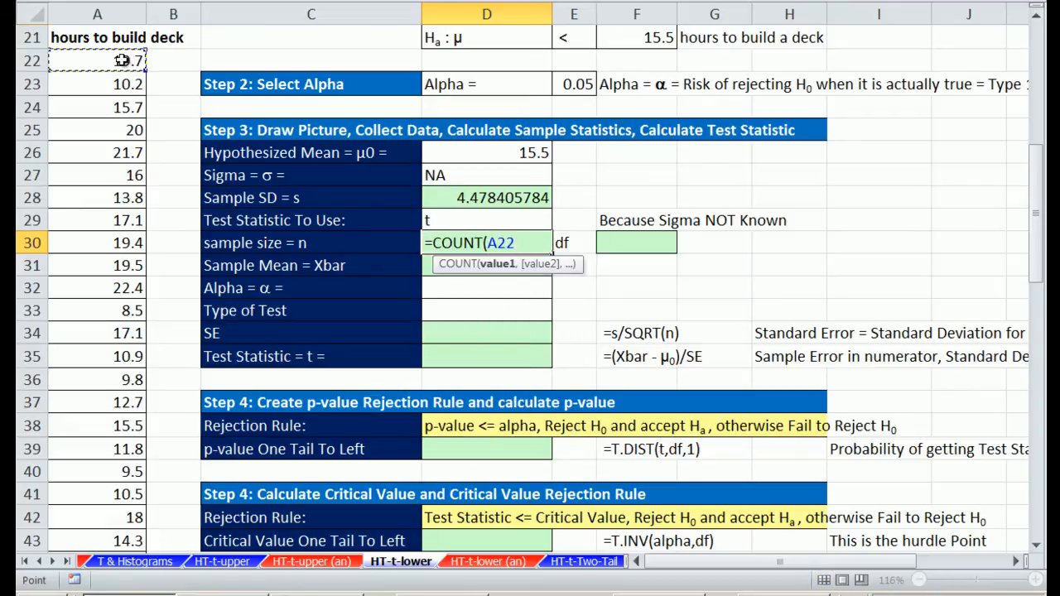
{"action": "key", "text": "ctrl+shift+Down"}
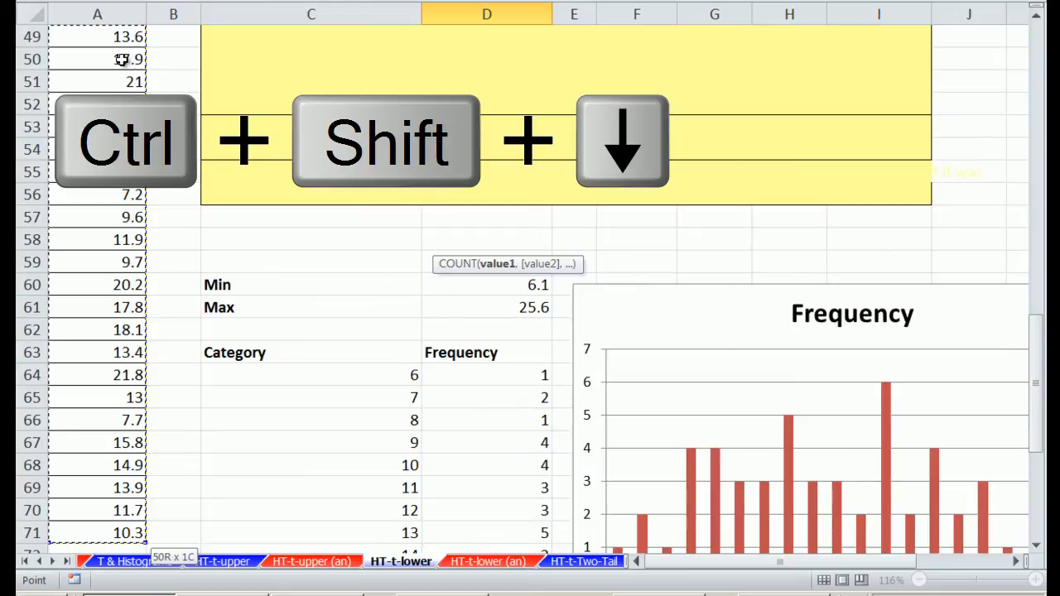
{"action": "key", "text": "shift+Return"}
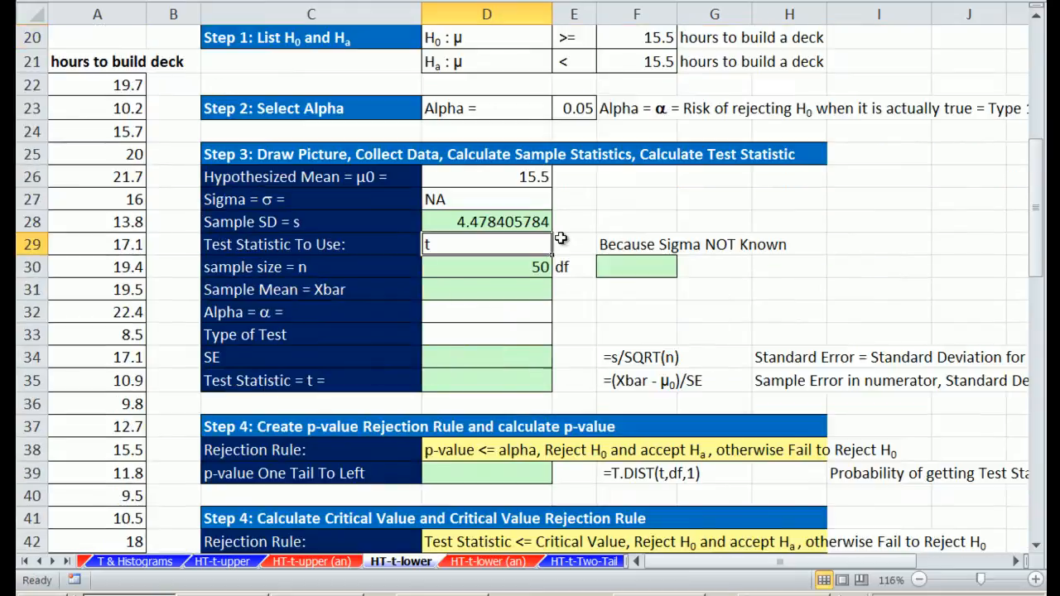
Calculate the degrees of freedom in cell F30 as the sample size minus one, =D30-1
{"action": "left_click", "coordinate": [481, 268]}
{"action": "left_click", "coordinate": [622, 268]}
{"action": "type", "text": "="}
{"action": "left_click", "coordinate": [497, 265]}
{"action": "type", "text": "-"}
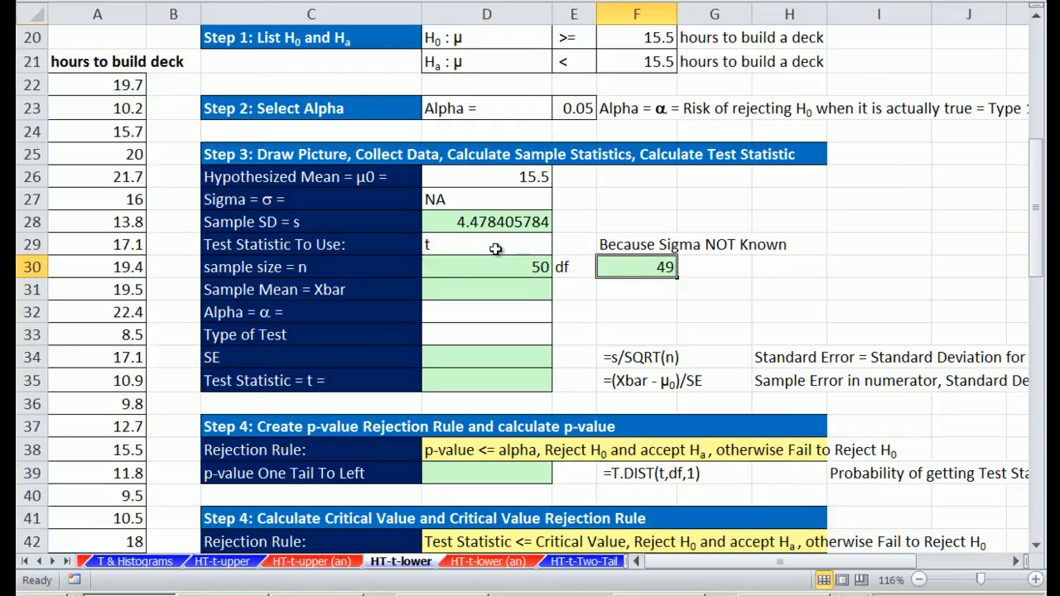
Calculate the sample mean in cell D31 with AVERAGE over the hours data in A22:A71
{"action": "left_click", "coordinate": [467, 291]}
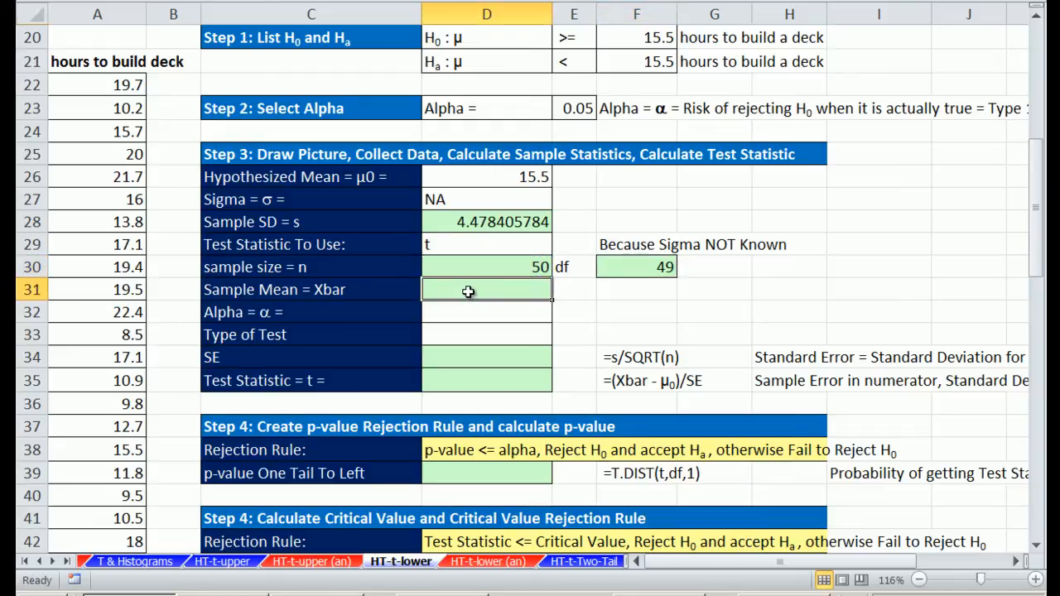
{"action": "type", "text": "=aver"}
{"action": "key", "text": "Tab"}
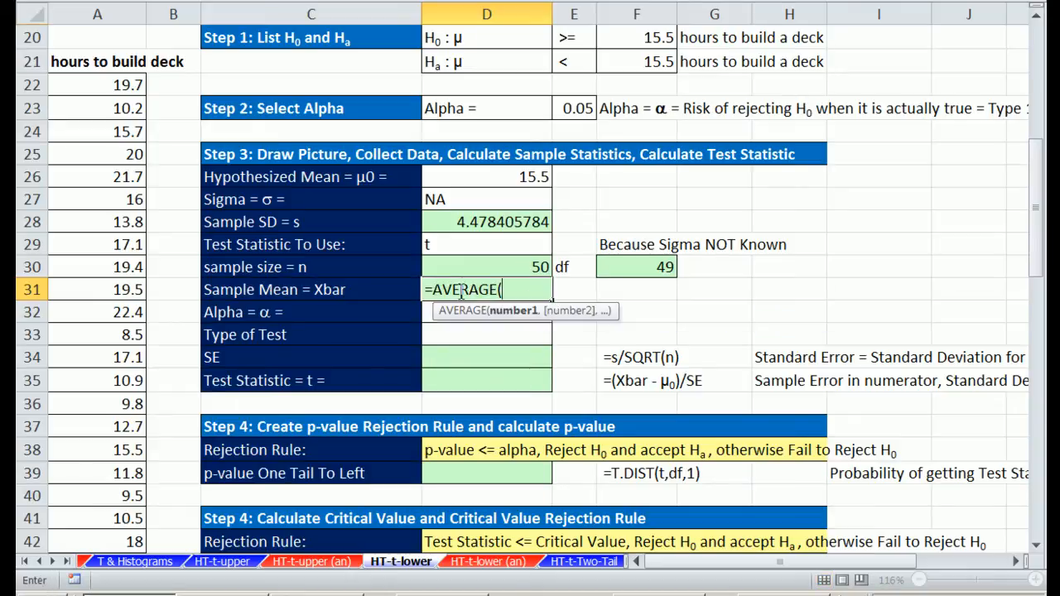
{"action": "left_click", "coordinate": [114, 86]}
{"action": "key", "text": "ctrl+shift+Down"}
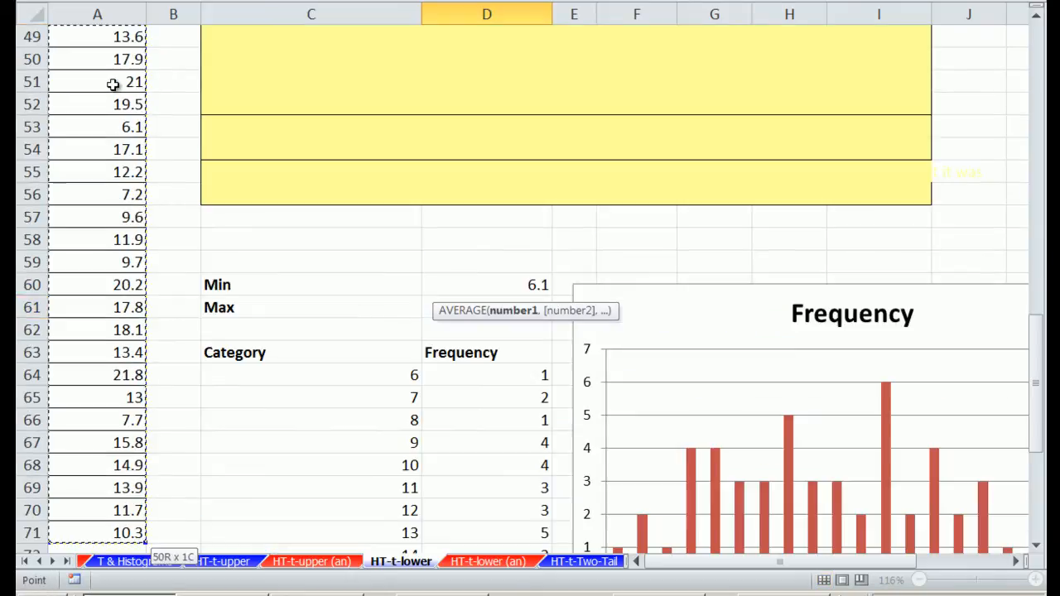
{"action": "key", "text": "Return"}
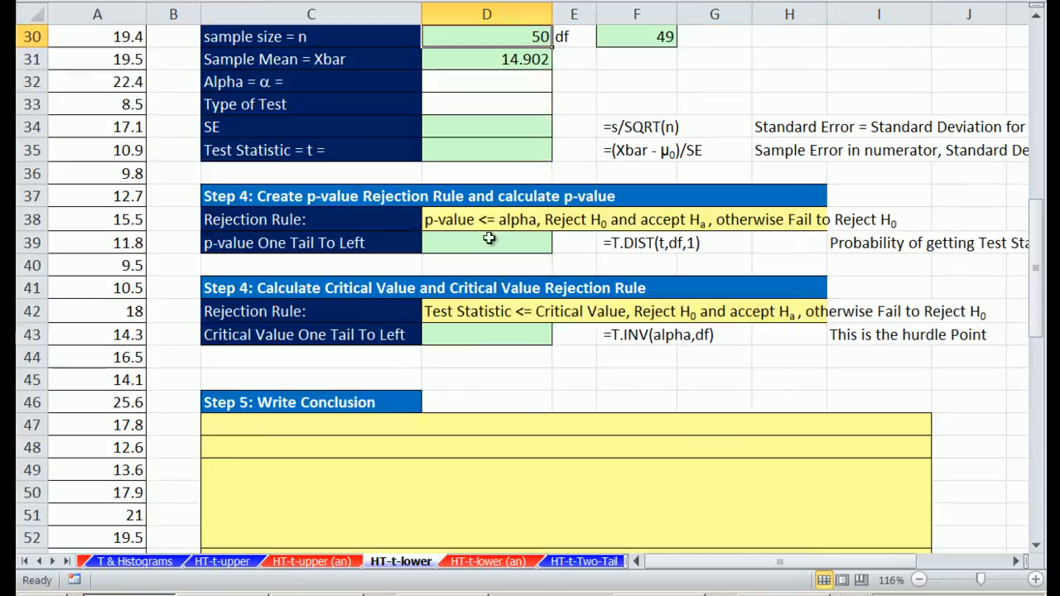
{"action": "key", "text": "Up"}
{"action": "scroll", "coordinate": [600, 296], "scroll_direction": "up", "scroll_amount": 2}
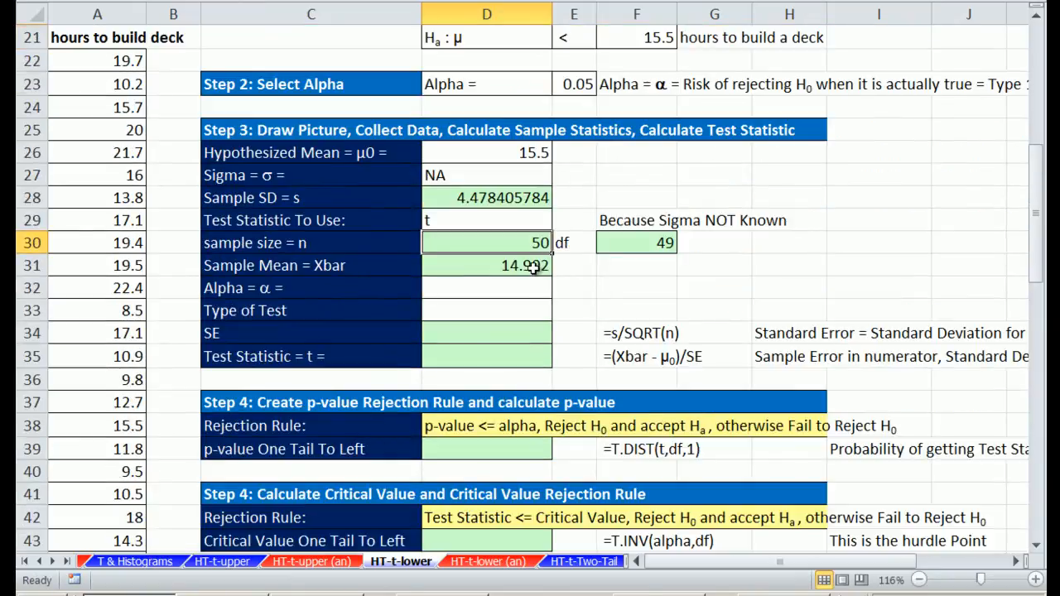
{"action": "left_click", "coordinate": [533, 266]}
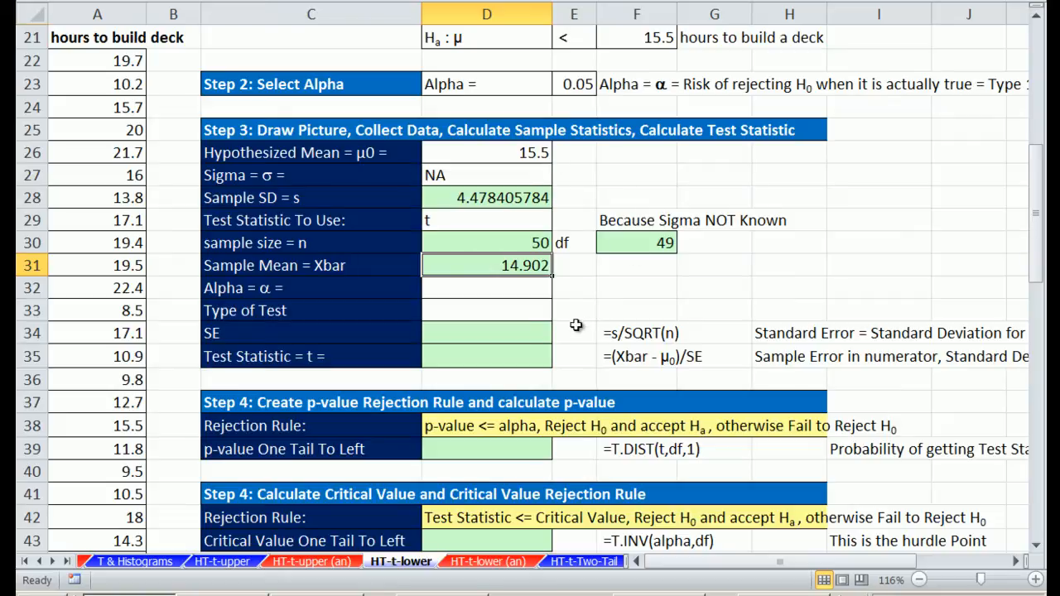
Link alpha in cell D32 to E23 and choose One Tail To Left as the type of test in D33
{"action": "left_click", "coordinate": [532, 290]}
{"action": "type", "text": "="}
{"action": "left_click", "coordinate": [582, 84]}
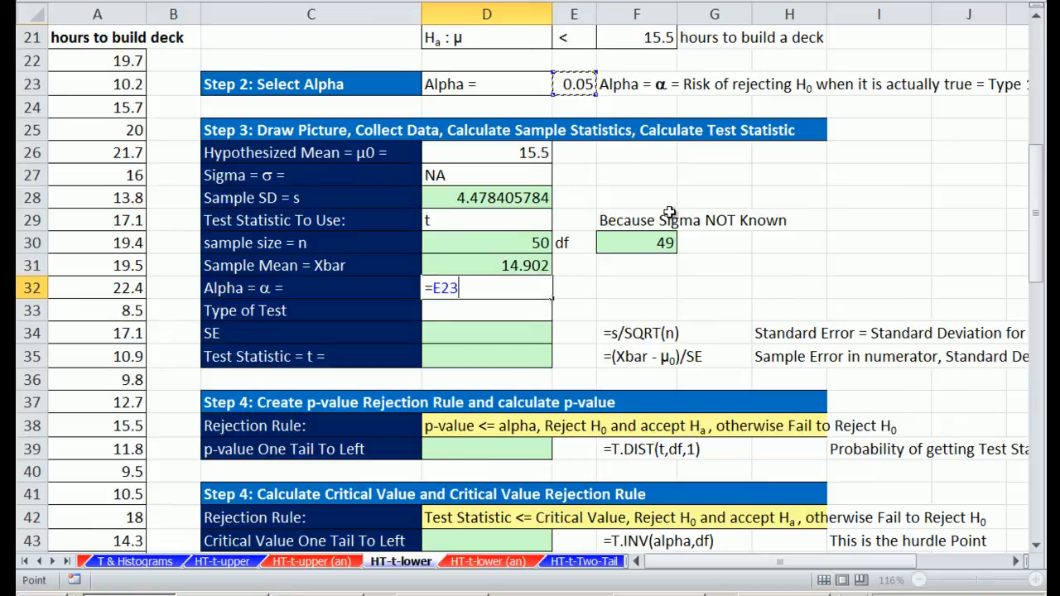
{"action": "key", "text": "Return"}
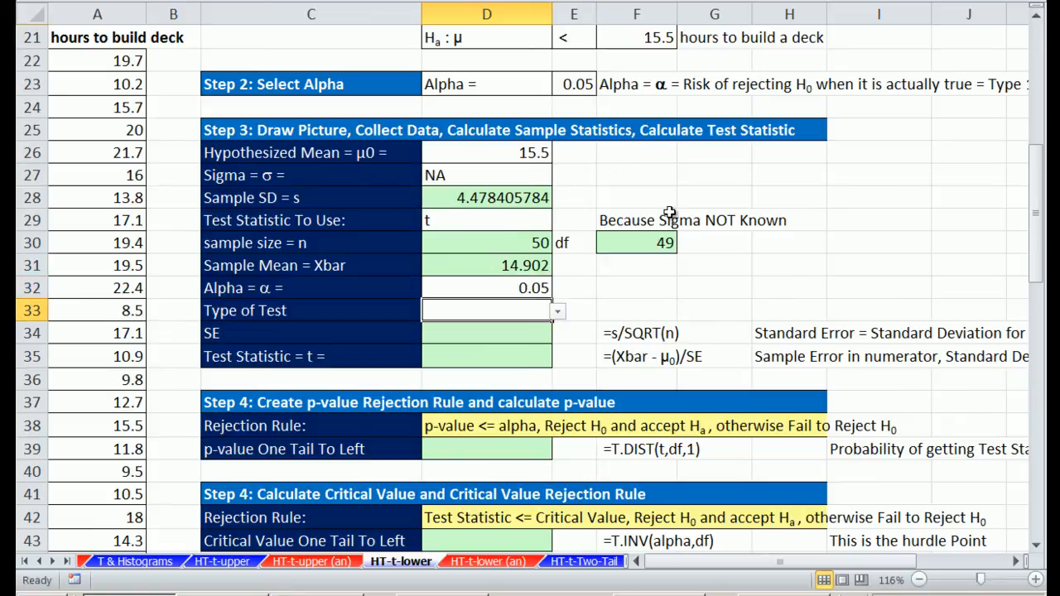
{"action": "left_click", "coordinate": [558, 312]}
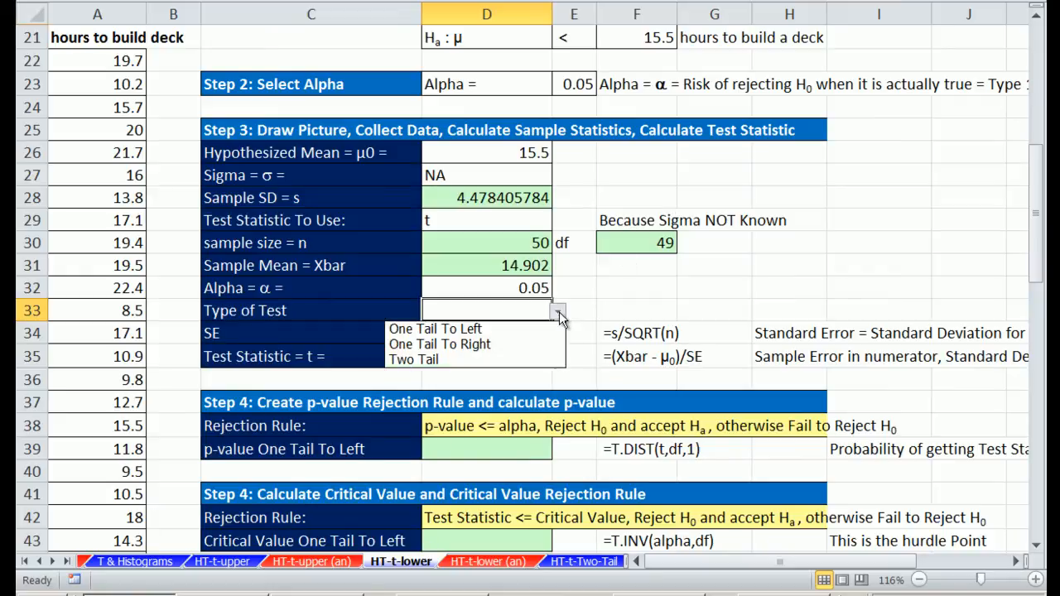
{"action": "left_click", "coordinate": [479, 330]}
Calculate the standard error in cell D34 with the formula =D28/SQRT(D30)
{"action": "left_click", "coordinate": [504, 332]}
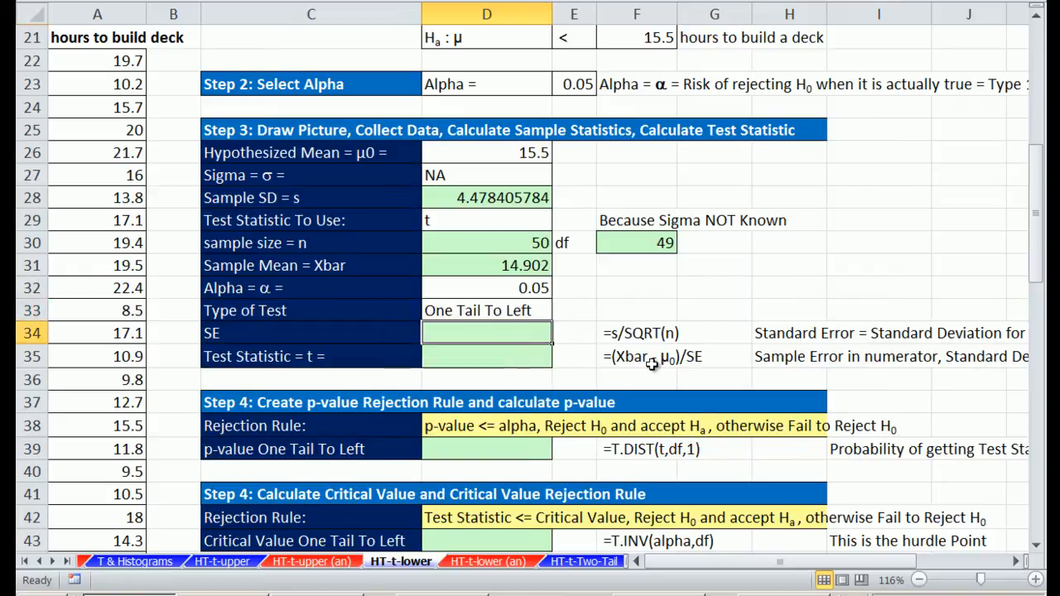
{"action": "type", "text": "="}
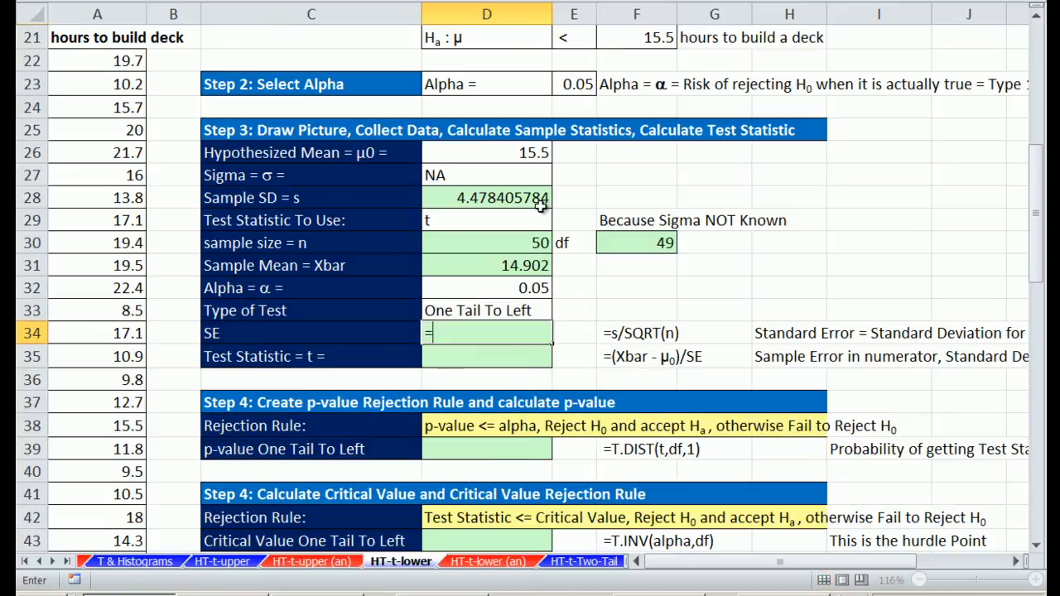
{"action": "left_click", "coordinate": [514, 203]}
{"action": "type", "text": "/sqrt"}
{"action": "key", "text": "Tab"}
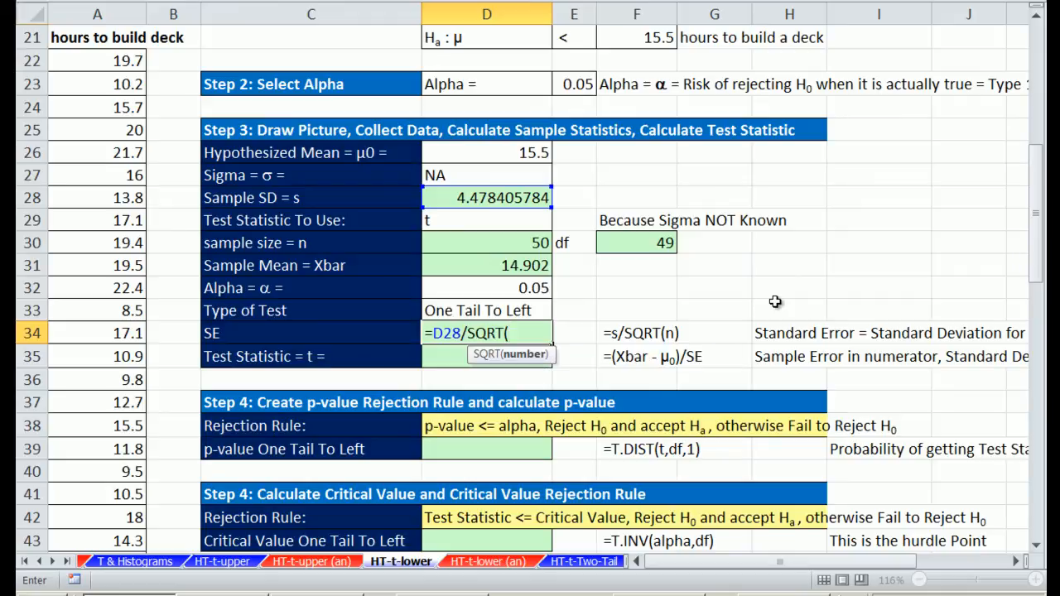
{"action": "left_click", "coordinate": [542, 242]}
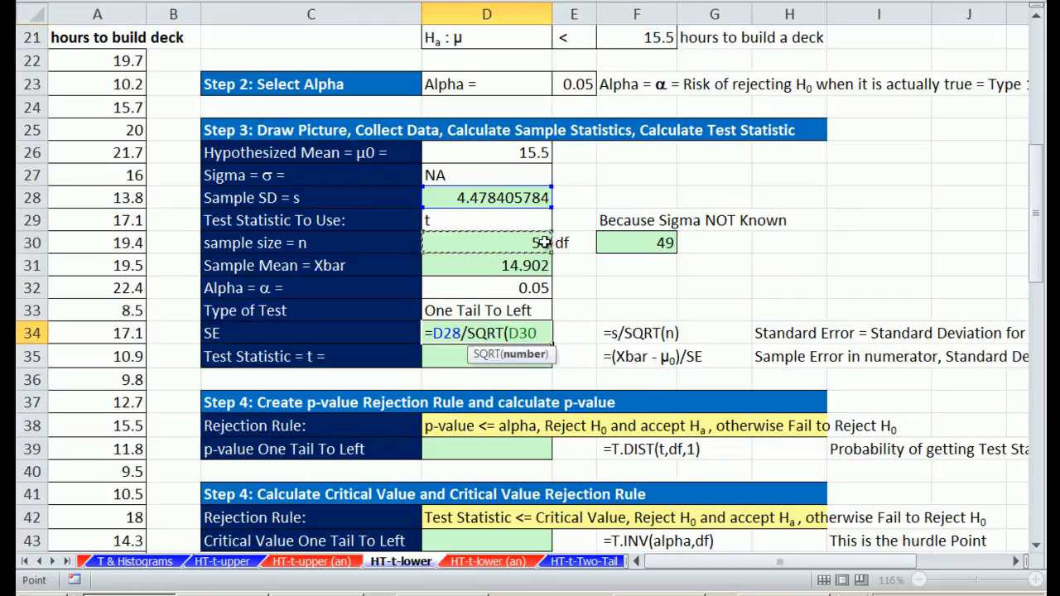
{"action": "type", "text": ")"}
{"action": "key", "text": "Return"}
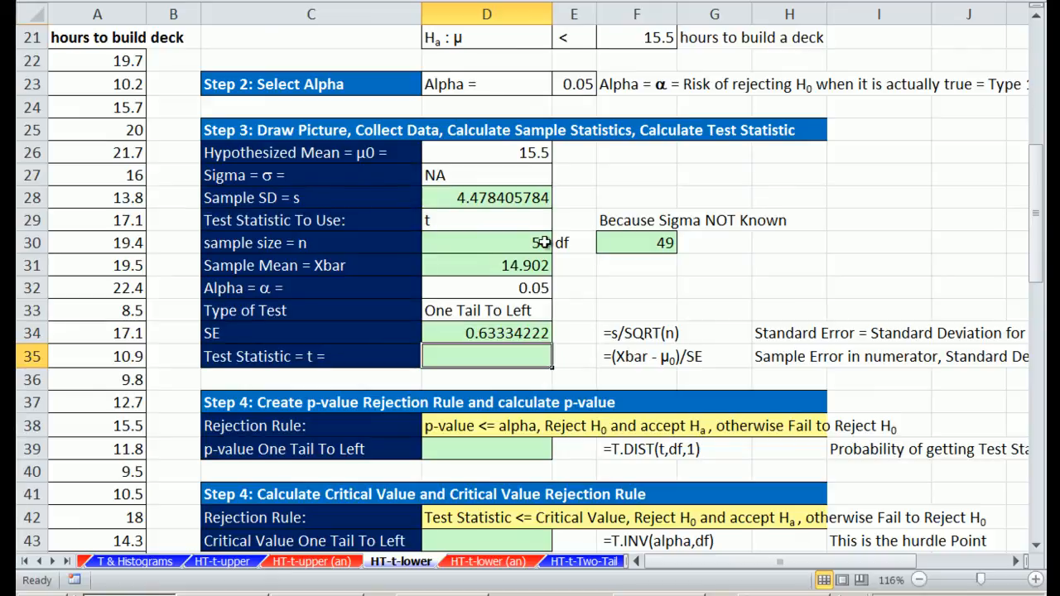
Calculate the t test statistic in cell D35 with the formula =(D31-D26)/D34
{"action": "type", "text": "=("}
{"action": "key", "text": "Up"}
{"action": "key", "text": "Up"}
{"action": "key", "text": "Up"}
{"action": "key", "text": "Up"}
{"action": "type", "text": "-"}
{"action": "key", "text": "Up"}
{"action": "key", "text": "Up"}
{"action": "key", "text": "Up"}
{"action": "key", "text": "Up"}
{"action": "key", "text": "Up"}
{"action": "key", "text": "Up"}
{"action": "key", "text": "Up"}
{"action": "key", "text": "Up"}
{"action": "key", "text": "Up"}
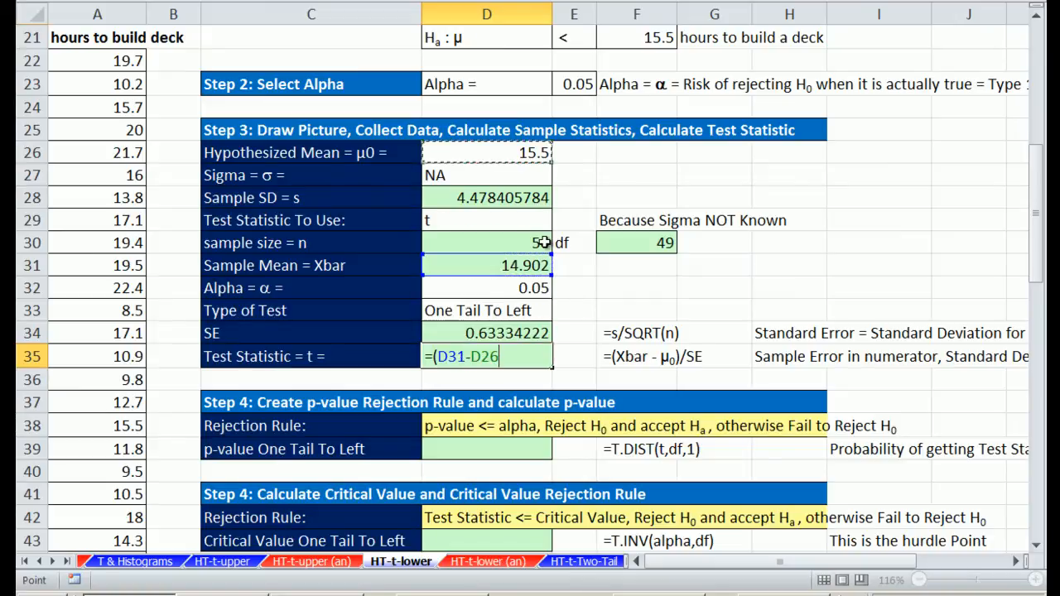
{"action": "type", "text": ")/"}
{"action": "key", "text": "Up"}
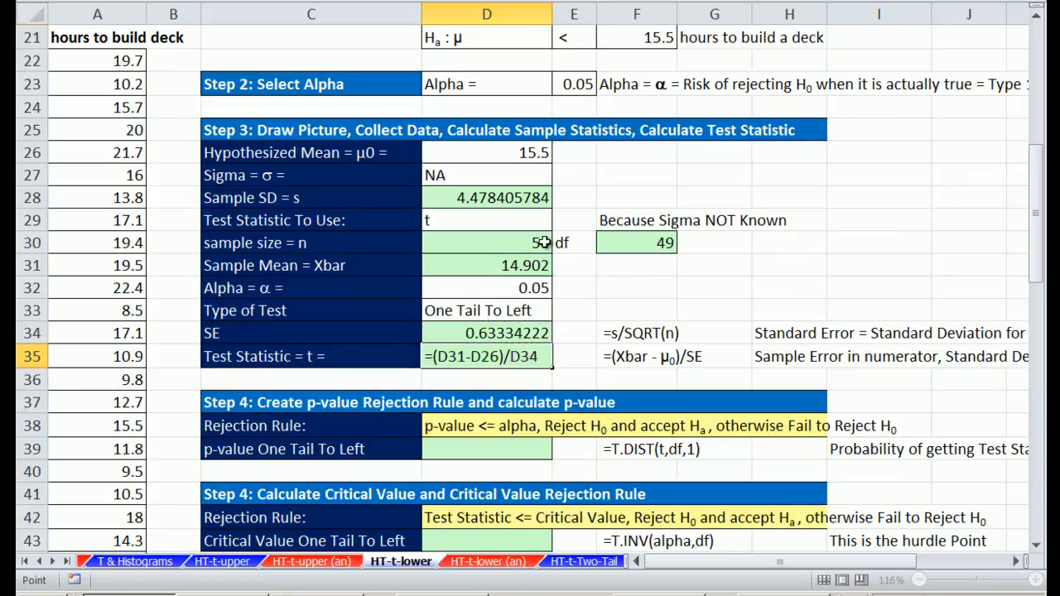
{"action": "key", "text": "ctrl+Return"}
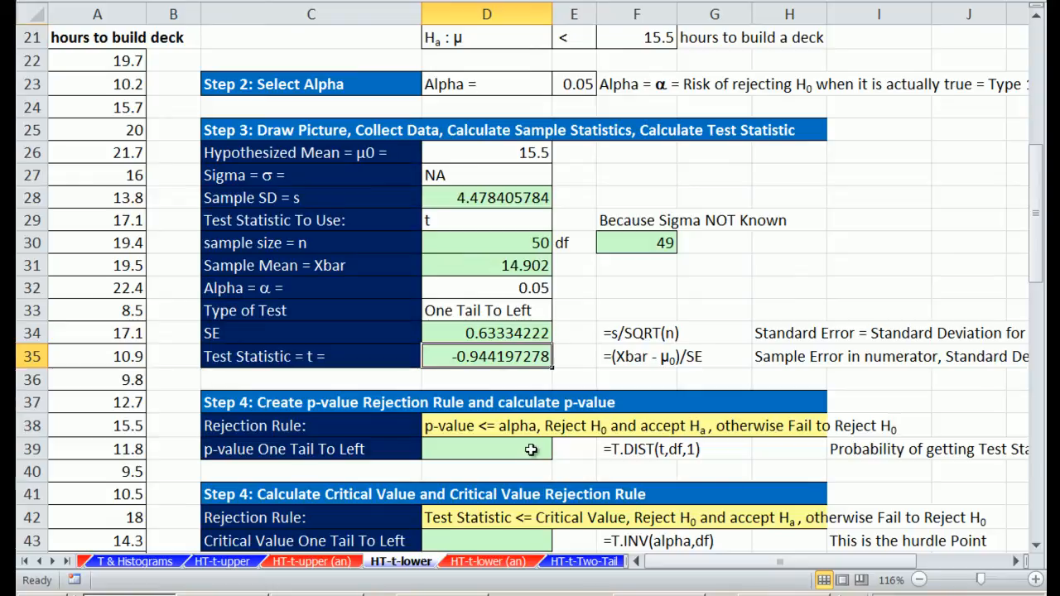
Keep the comment on cell E26, with the hand-drawn rejection region picture, permanently displayed
{"action": "left_click", "coordinate": [573, 152]}
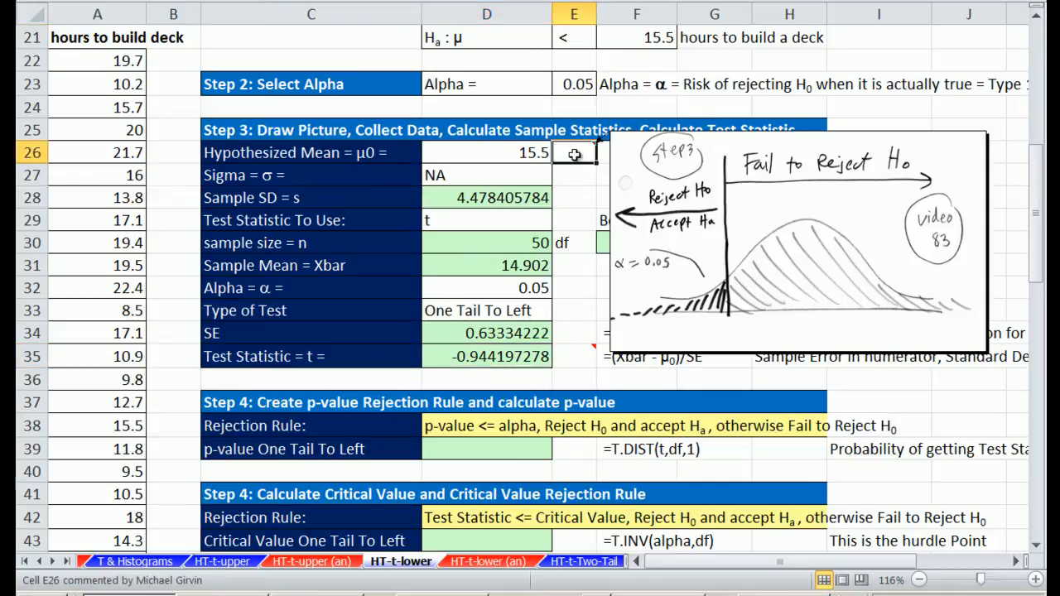
{"action": "right_click", "coordinate": [573, 153]}
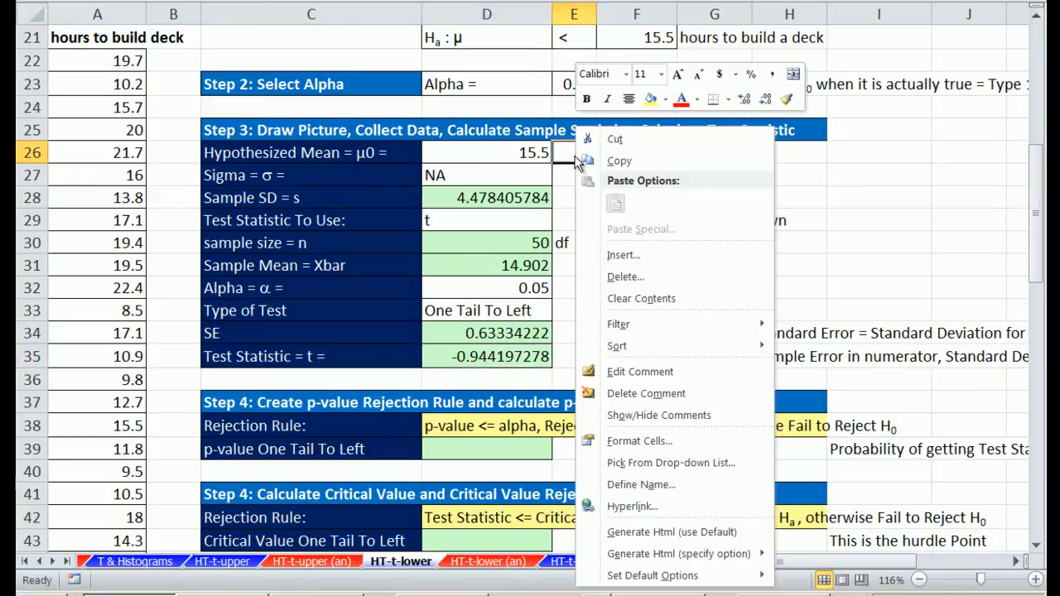
{"action": "left_click", "coordinate": [640, 418]}
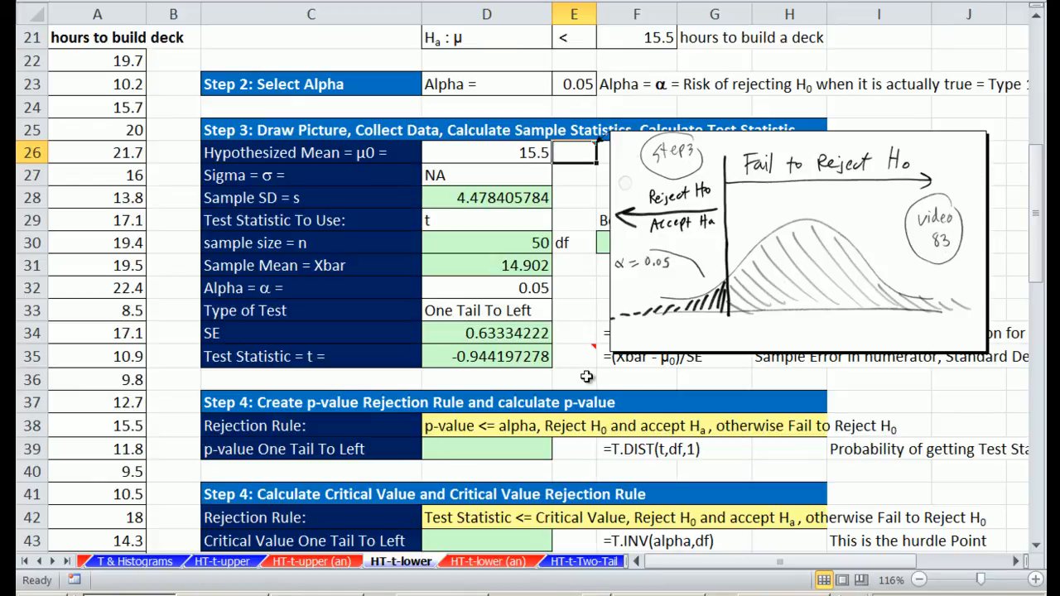
{"action": "left_click", "coordinate": [620, 469]}
{"action": "scroll", "coordinate": [973, 540], "scroll_direction": "down", "scroll_amount": 2}
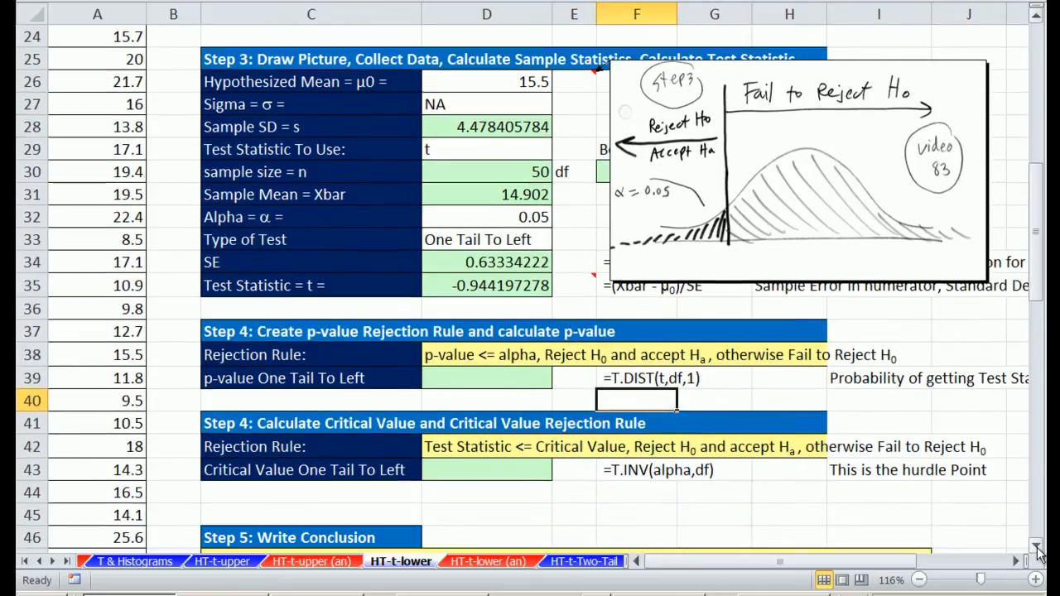
{"action": "left_click", "coordinate": [486, 260]}
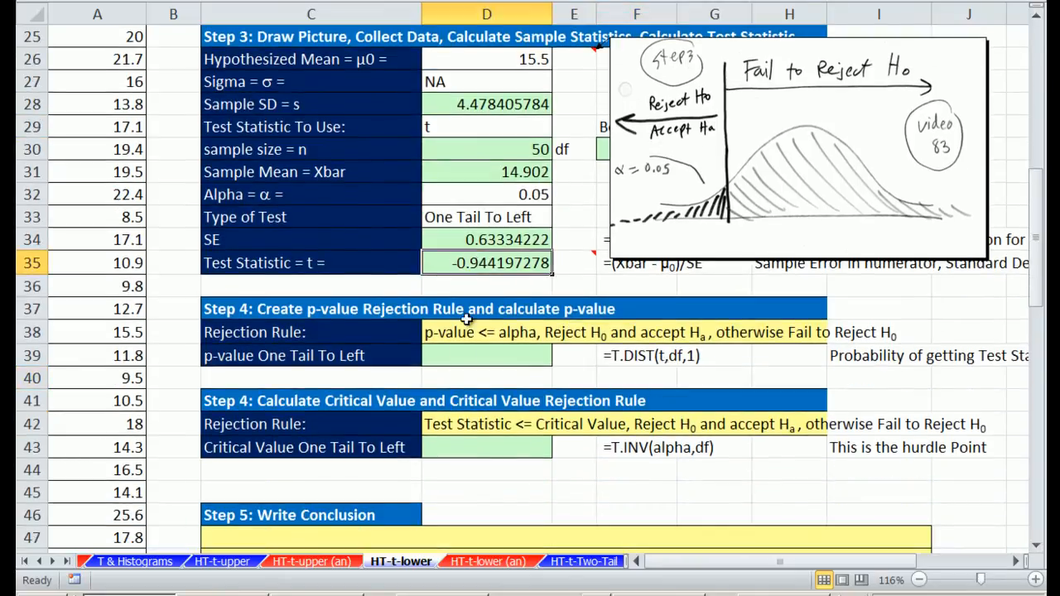
{"action": "left_click", "coordinate": [461, 355]}
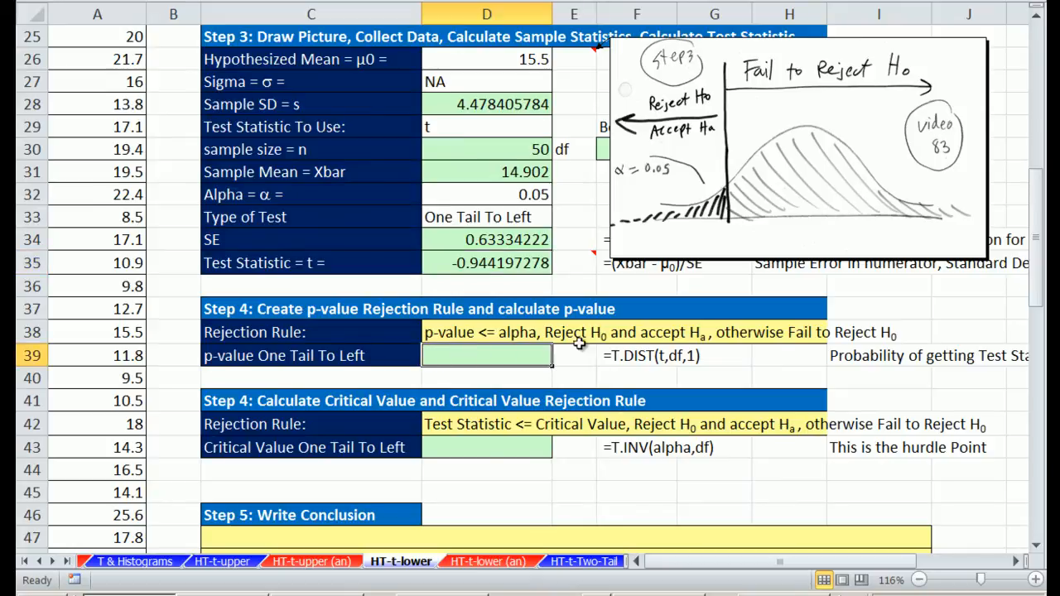
{"action": "left_click", "coordinate": [490, 451]}
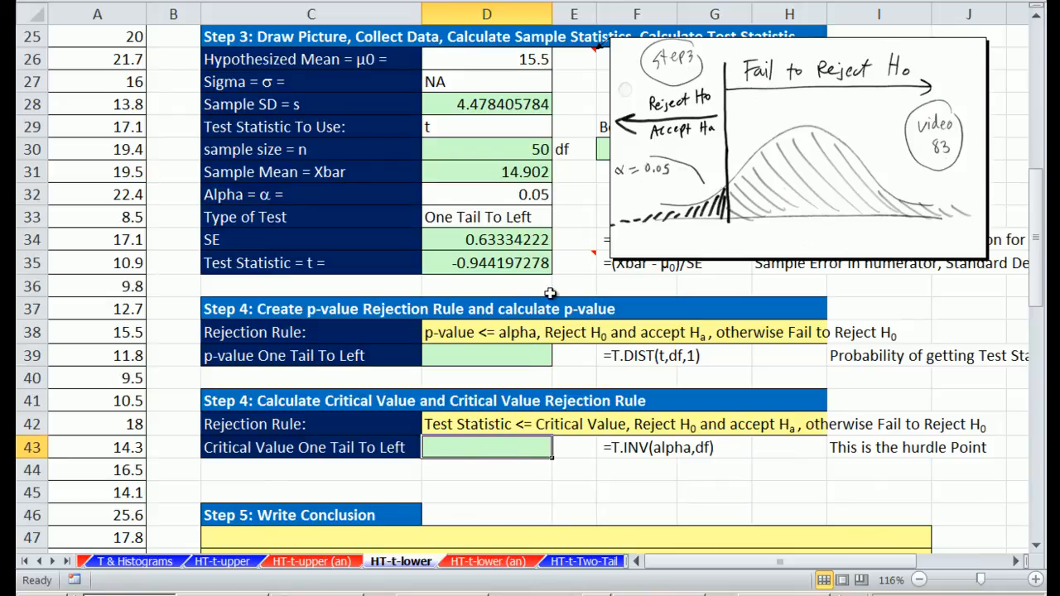
Calculate the one-tail-to-left p-value in cell D39 with the formula =T.DIST(D35,F30,1)
{"action": "left_click", "coordinate": [489, 363]}
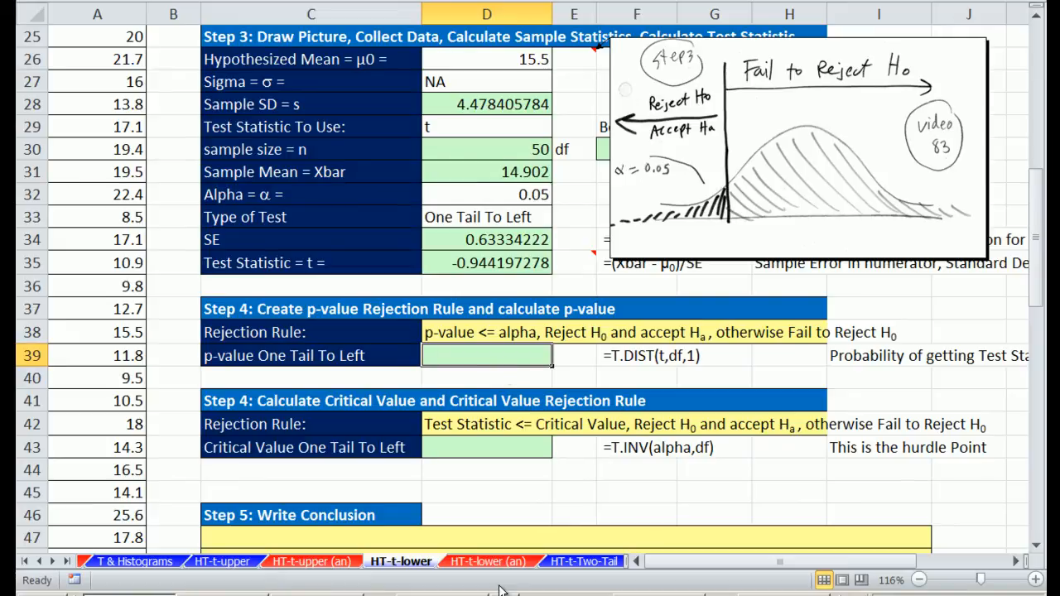
{"action": "type", "text": "=t."}
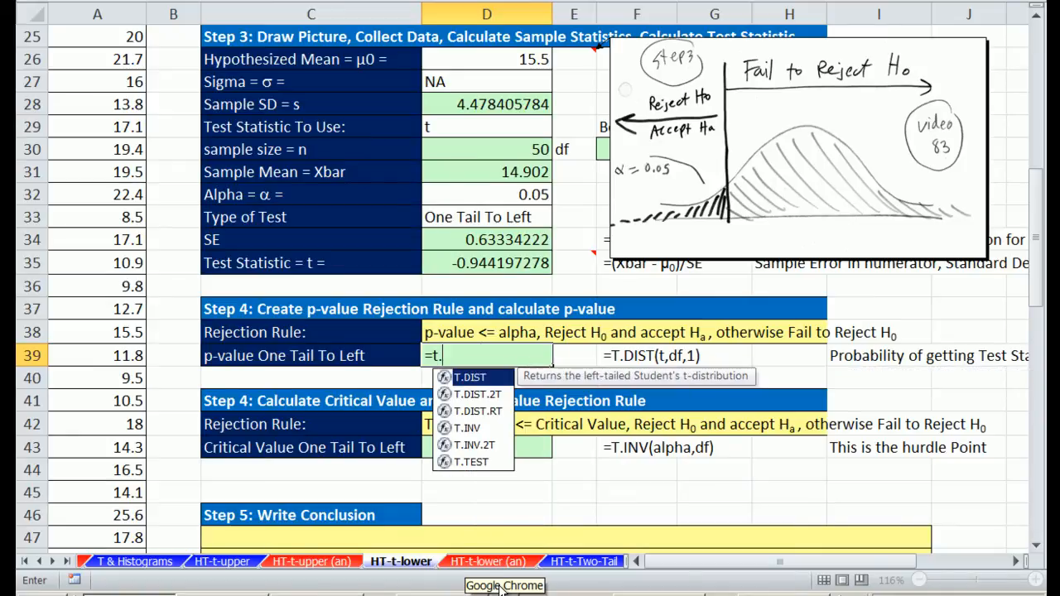
{"action": "key", "text": "Tab"}
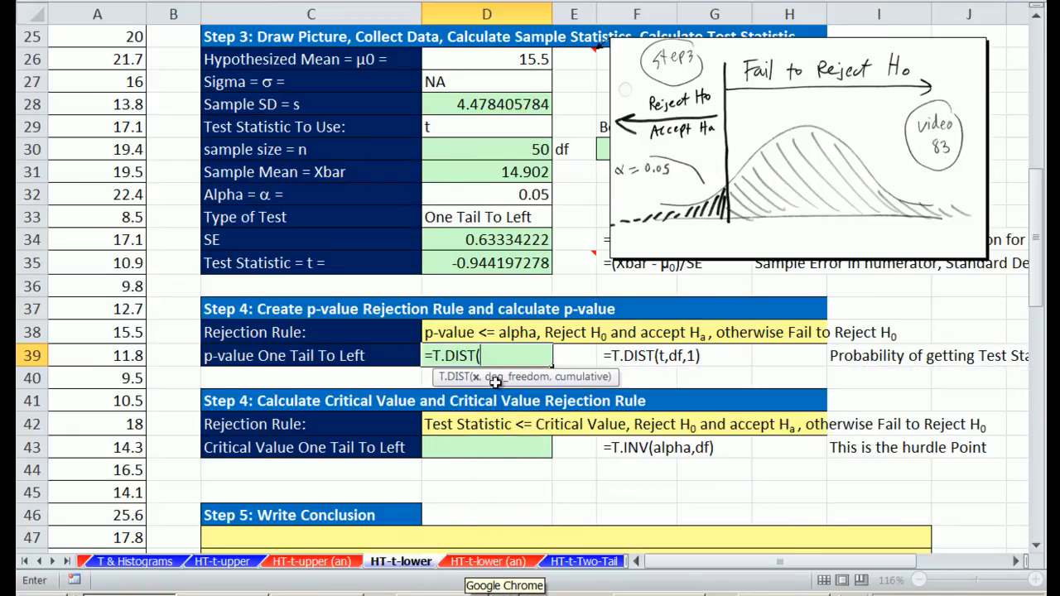
{"action": "left_click", "coordinate": [466, 261]}
{"action": "type", "text": ","}
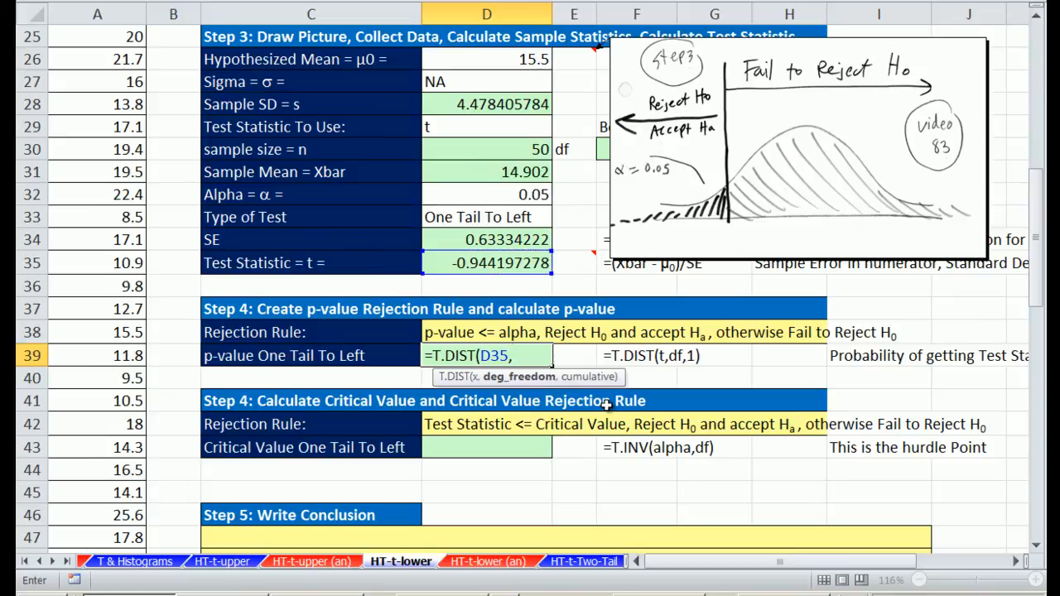
{"action": "left_click", "coordinate": [602, 147]}
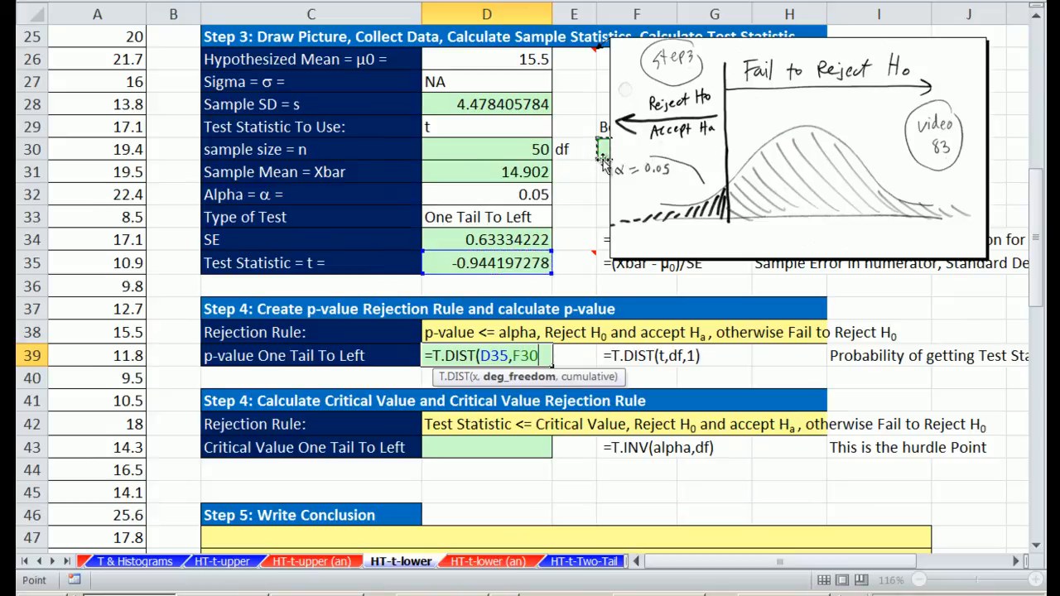
{"action": "type", "text": ","}
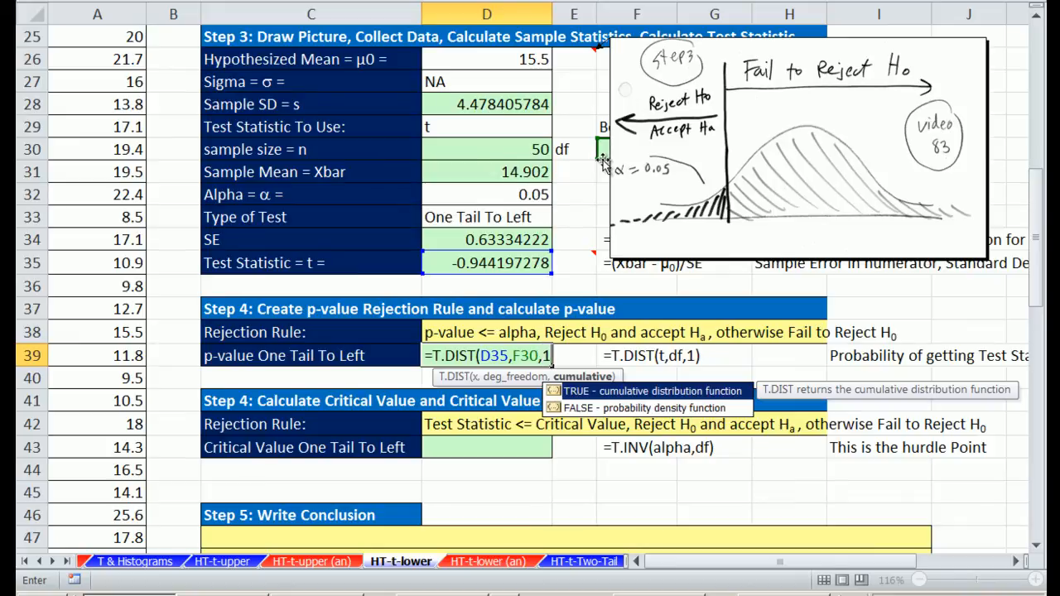
{"action": "type", "text": "1)"}
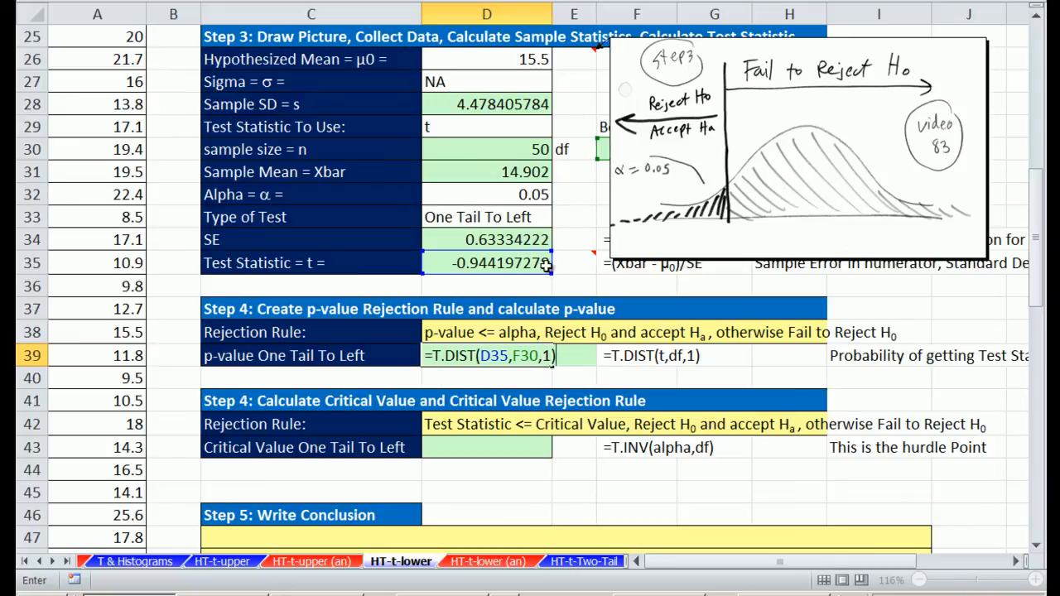
{"action": "key", "text": "ctrl+Return"}
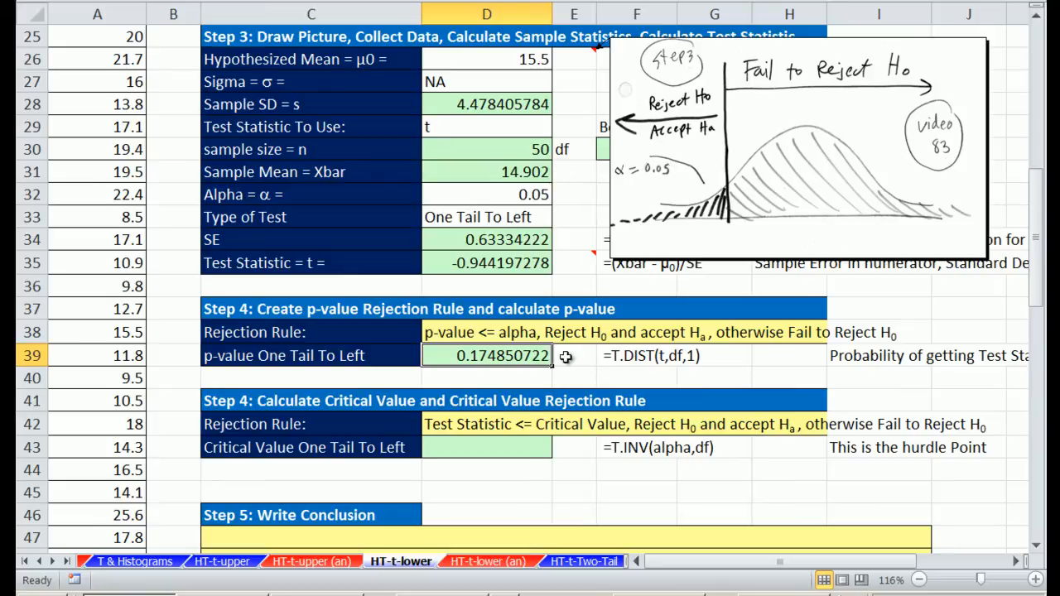
Calculate the one-tail-to-left critical value in cell D43 with the formula =T.INV(D32,F30)
{"action": "left_click", "coordinate": [498, 450]}
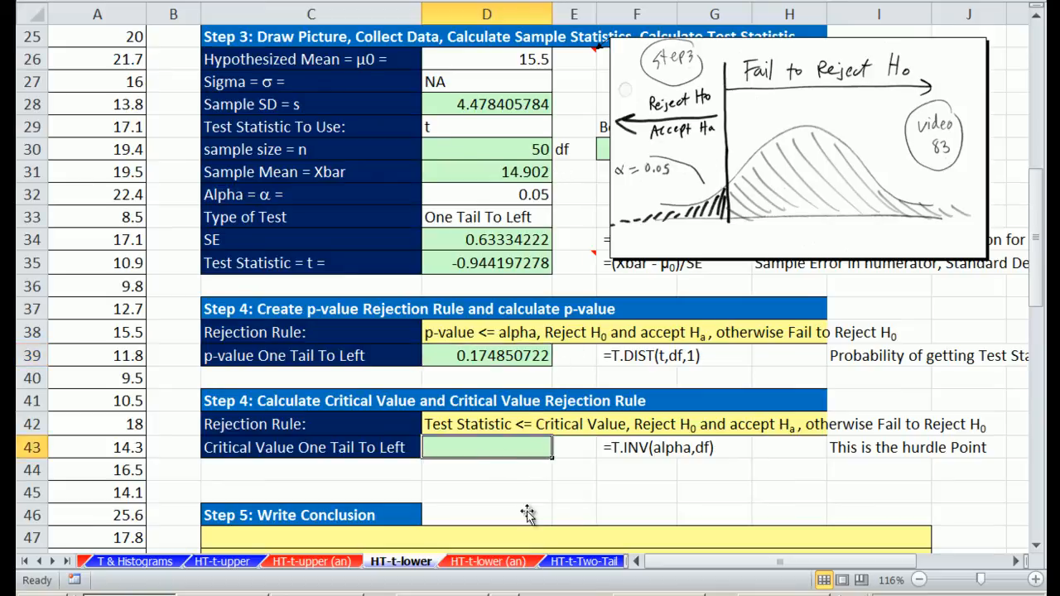
{"action": "type", "text": "="}
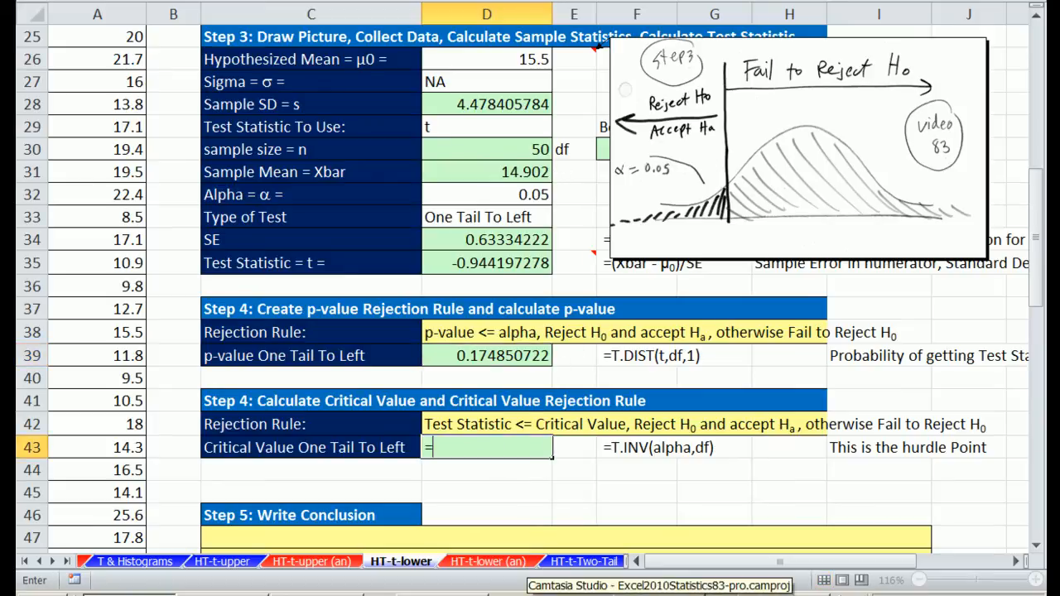
{"action": "type", "text": "t."}
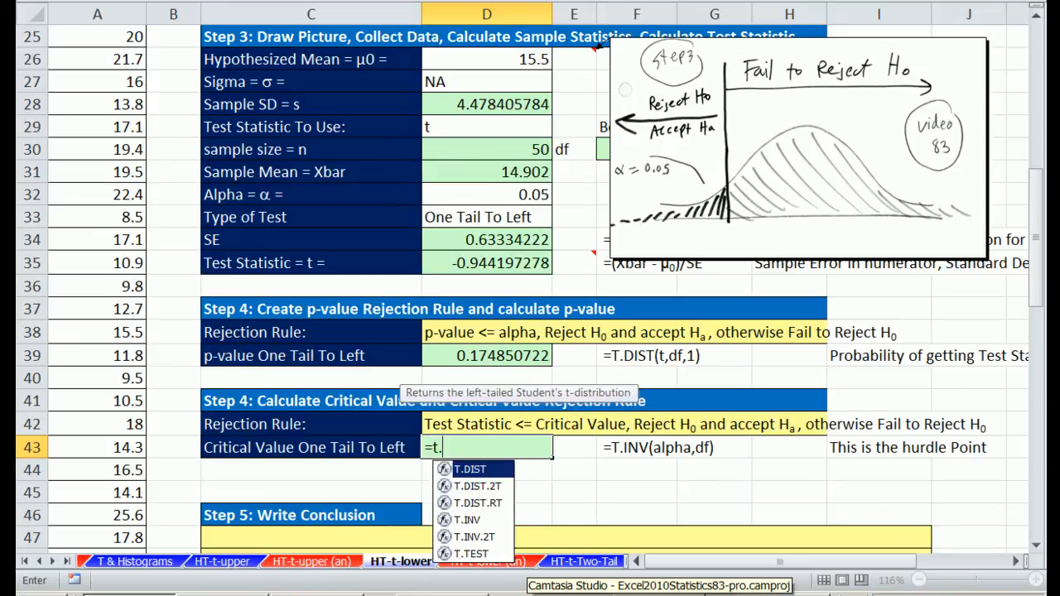
{"action": "double_click", "coordinate": [485, 520]}
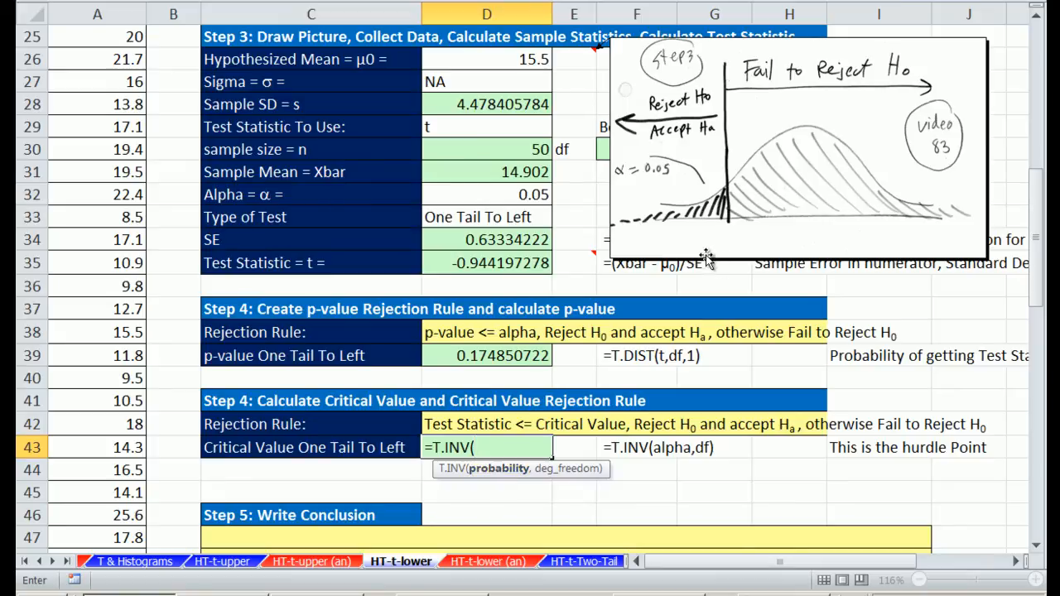
{"action": "left_click", "coordinate": [509, 196]}
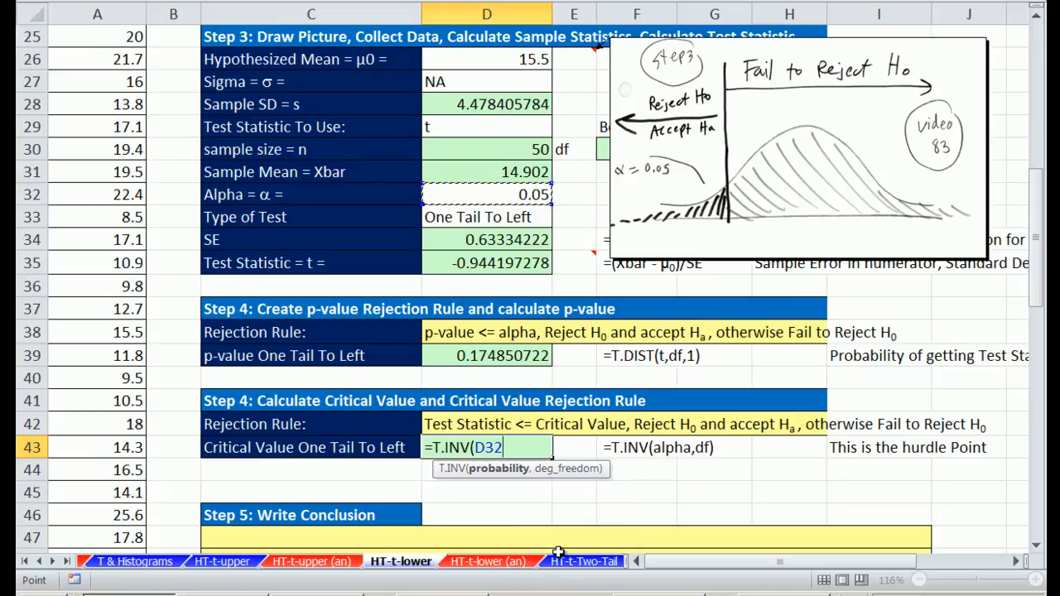
{"action": "type", "text": ","}
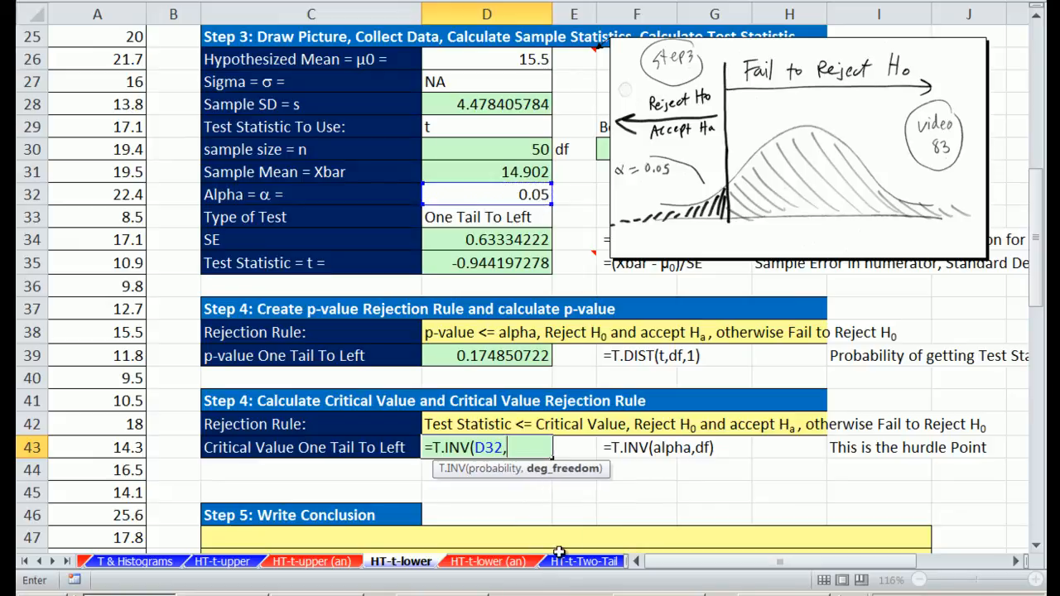
{"action": "left_click", "coordinate": [605, 149]}
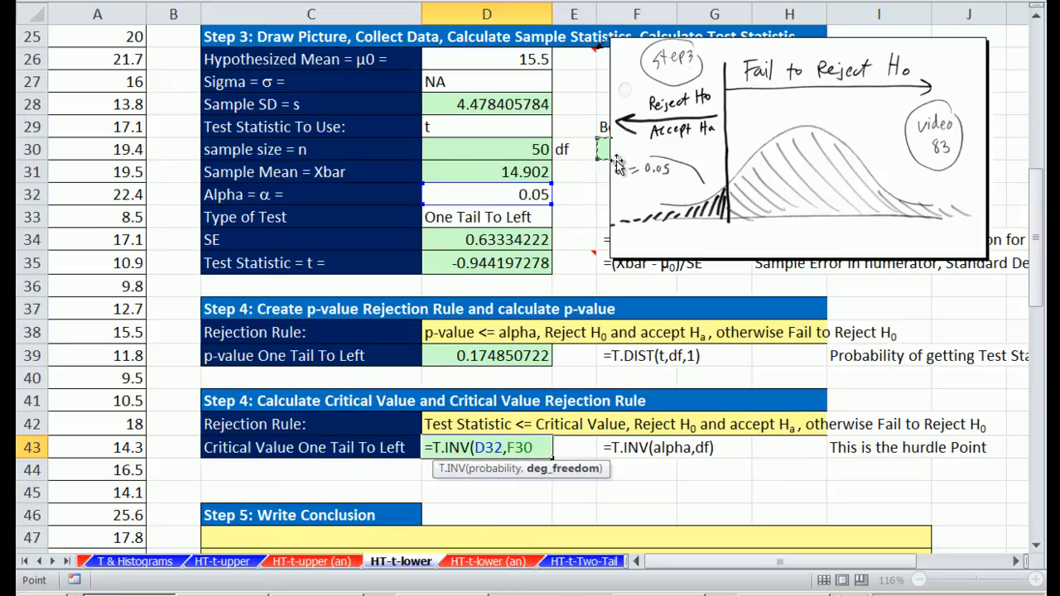
{"action": "type", "text": ")"}
{"action": "key", "text": "ctrl+Return"}
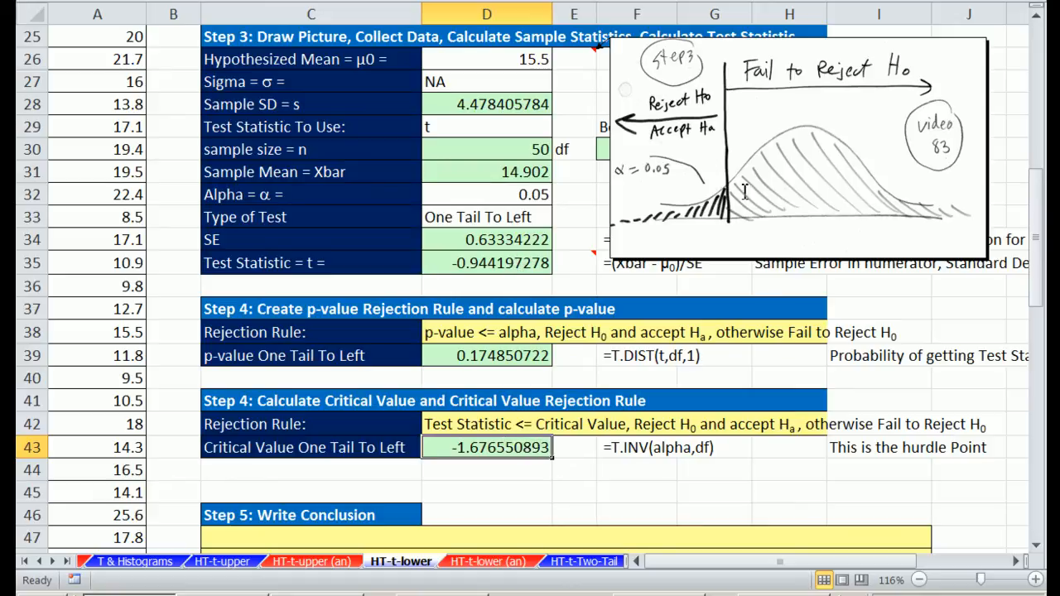
Keep the comment on cell E35, with the hand-drawn Step 4 picture, permanently displayed
{"action": "right_click", "coordinate": [567, 266]}
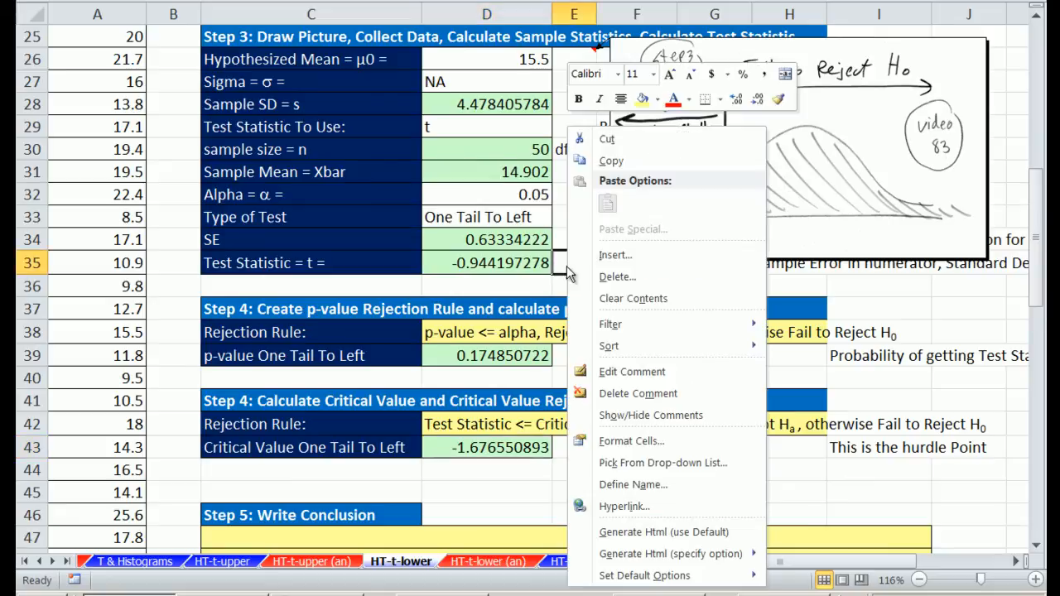
{"action": "left_click", "coordinate": [620, 413]}
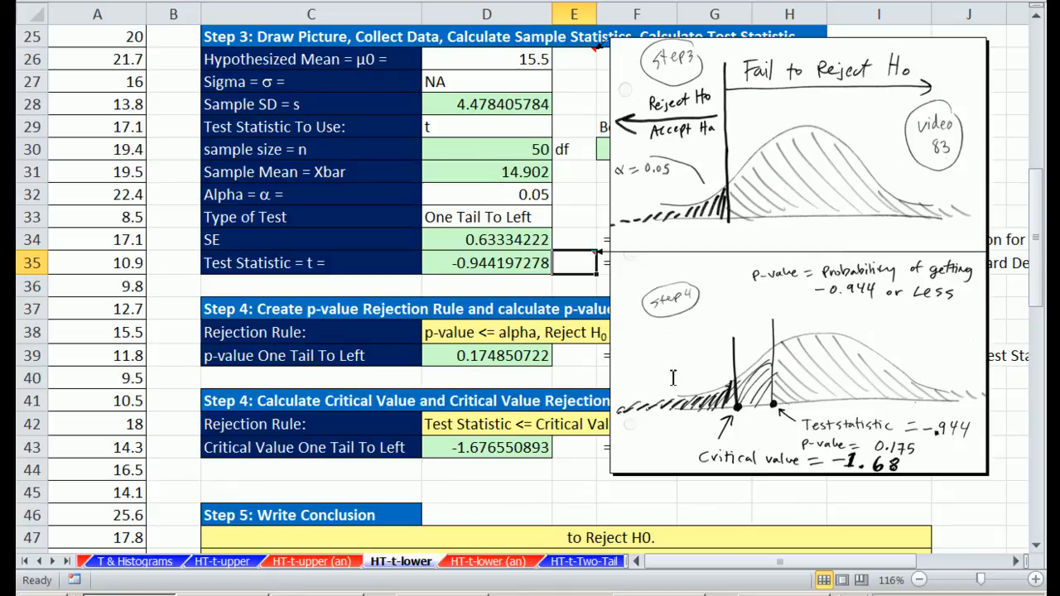
{"action": "left_click", "coordinate": [573, 470]}
Enter a period in cells B47 and B48 to reveal the first two Step 5 conclusion sentences, and open C48 for editing
{"action": "scroll", "coordinate": [594, 469], "scroll_direction": "down", "scroll_amount": 2}
{"action": "scroll", "coordinate": [594, 469], "scroll_direction": "down", "scroll_amount": 3}
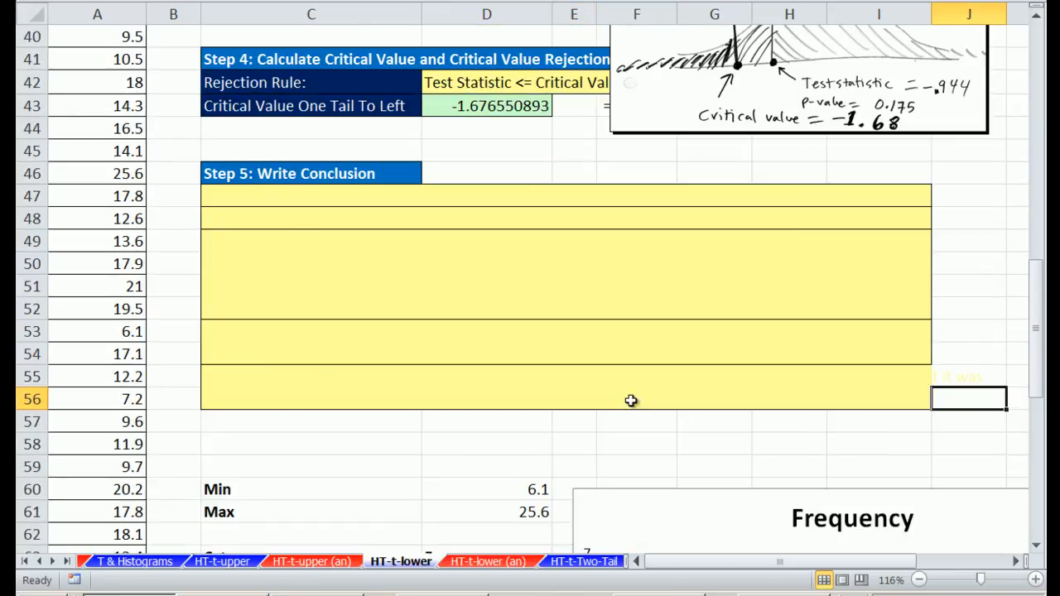
{"action": "left_click", "coordinate": [173, 197]}
{"action": "left_click", "coordinate": [1036, 16]}
{"action": "left_click", "coordinate": [1037, 16]}
{"action": "left_click", "coordinate": [1037, 16]}
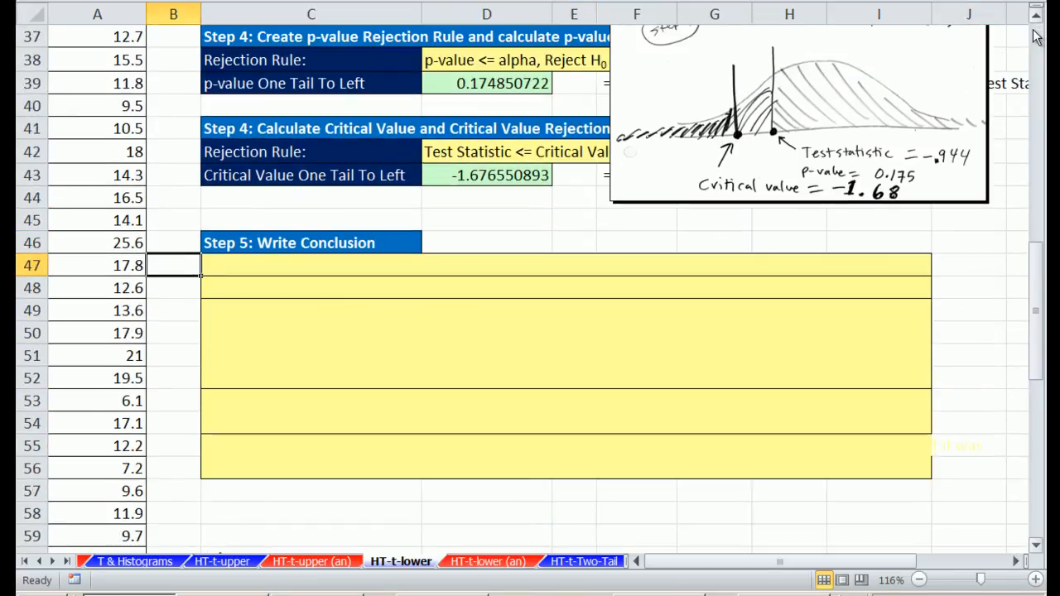
{"action": "type", "text": "."}
{"action": "key", "text": "Return"}
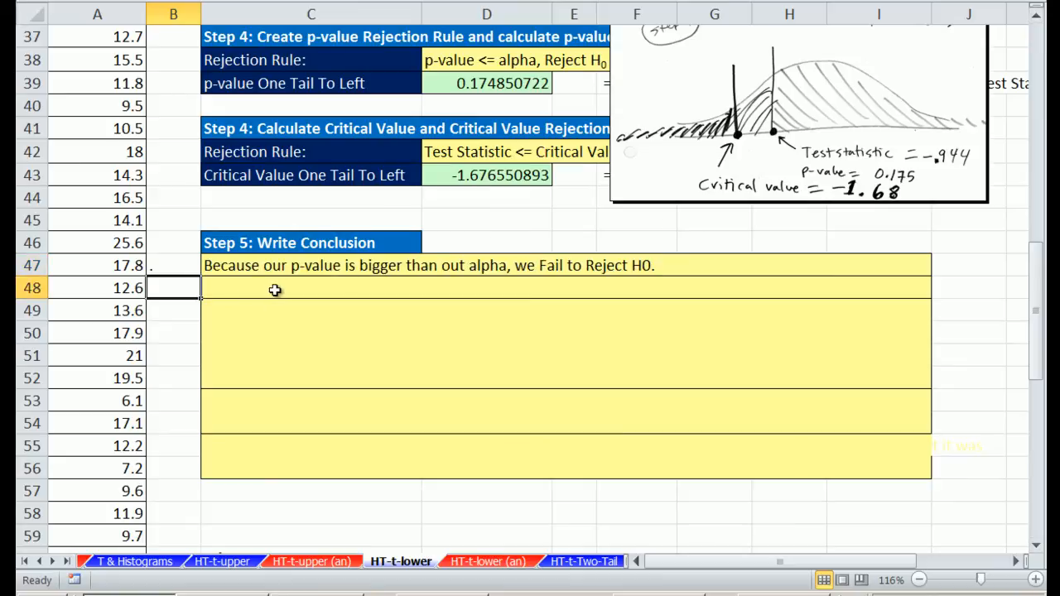
{"action": "type", "text": "."}
{"action": "double_click", "coordinate": [335, 290]}
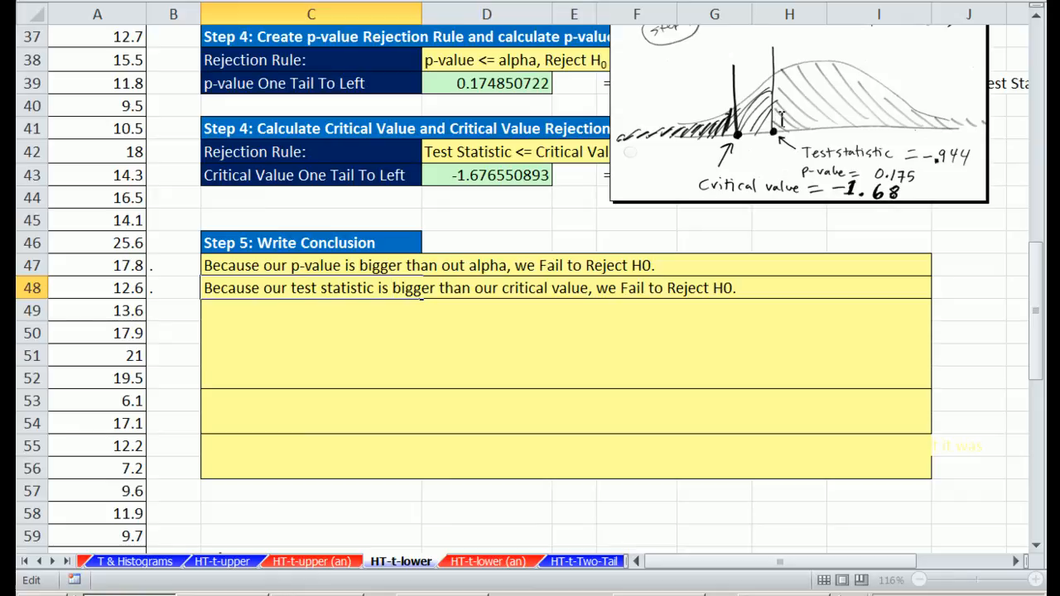